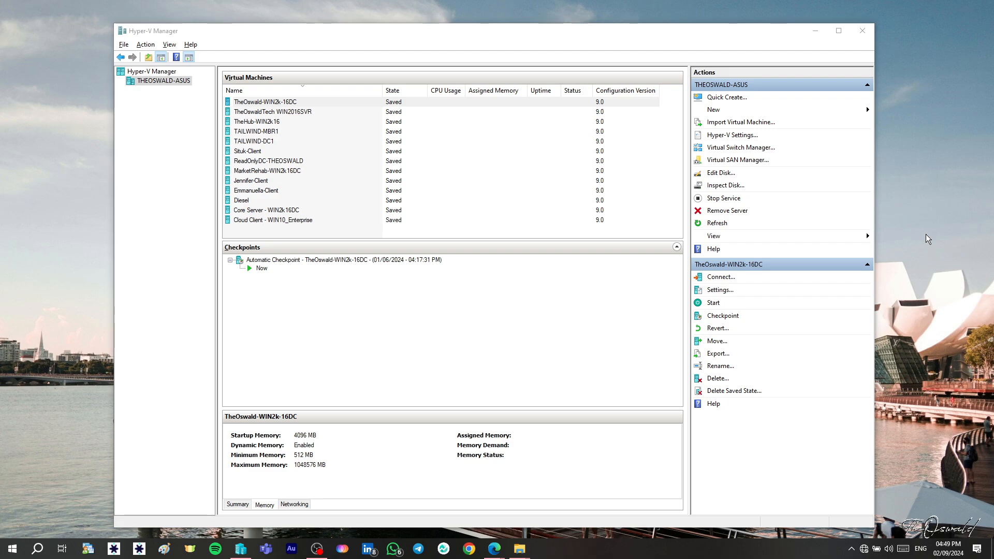
- Start the New Virtual Machine wizard and move past the introduction page
left_click(298, 112)
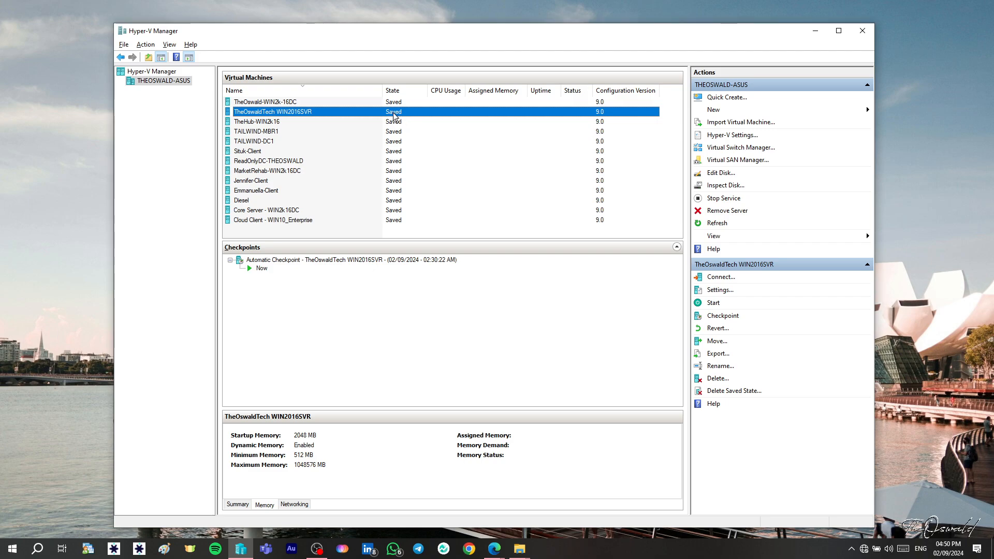
left_click(719, 113)
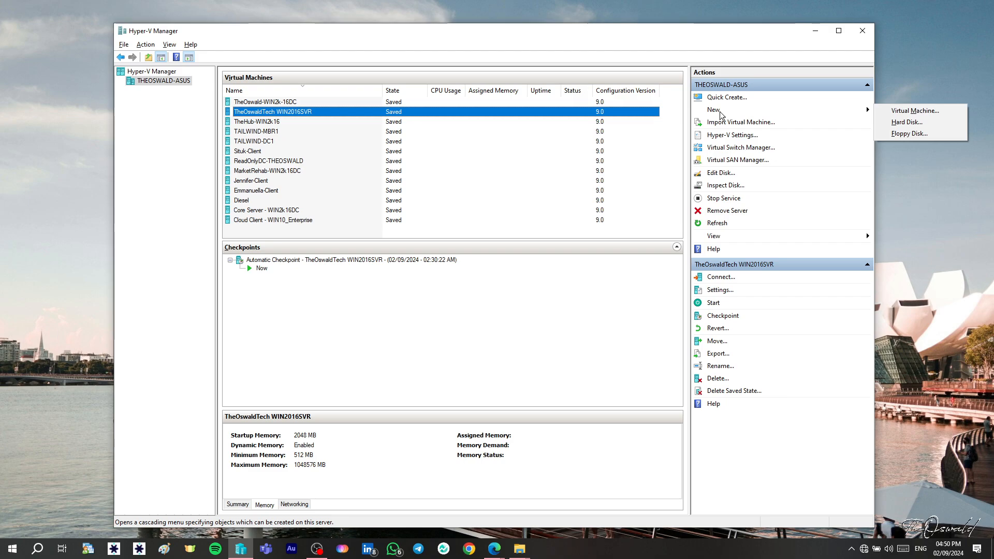
left_click(898, 112)
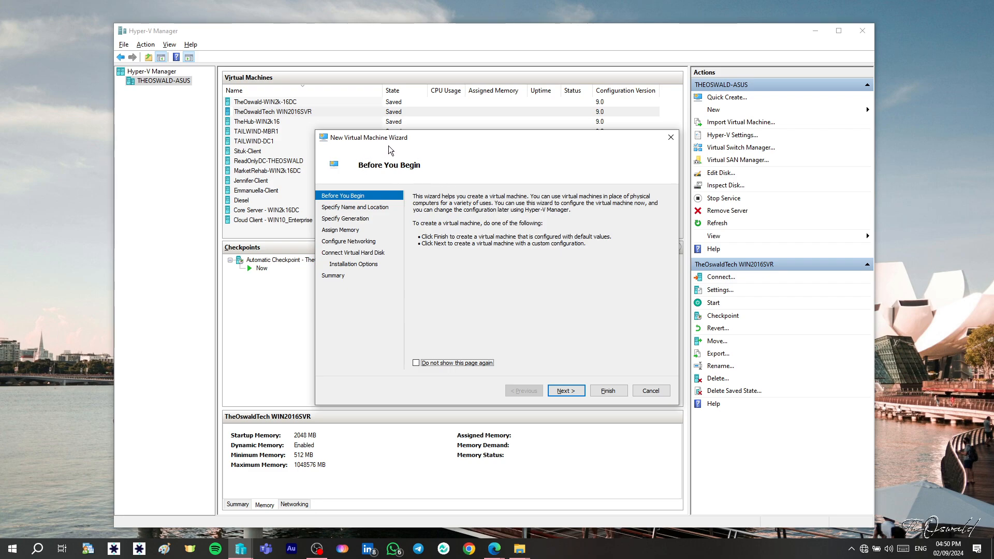
left_click(566, 391)
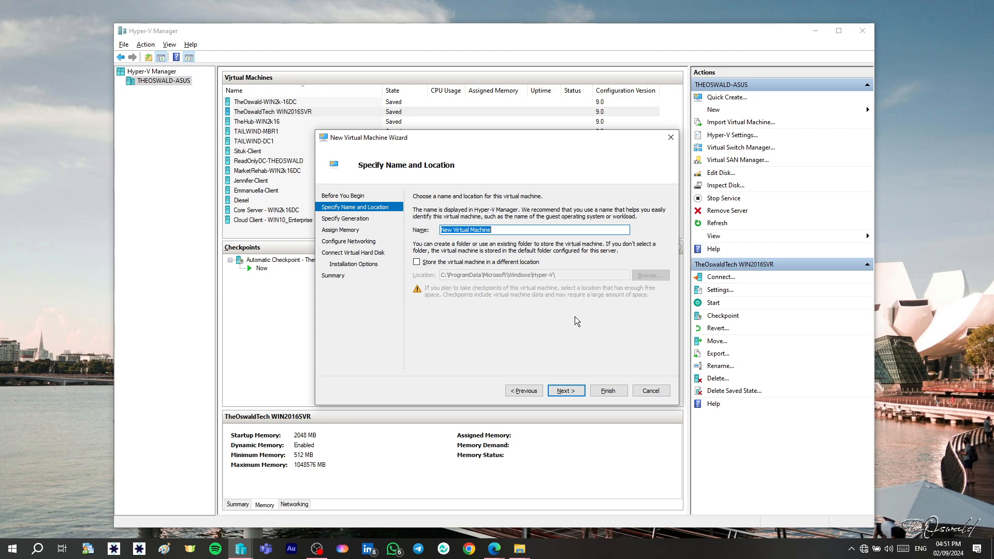
- Name the new virtual machine TheOswaldTech Ubuntu
type("TheOswaldTech U")
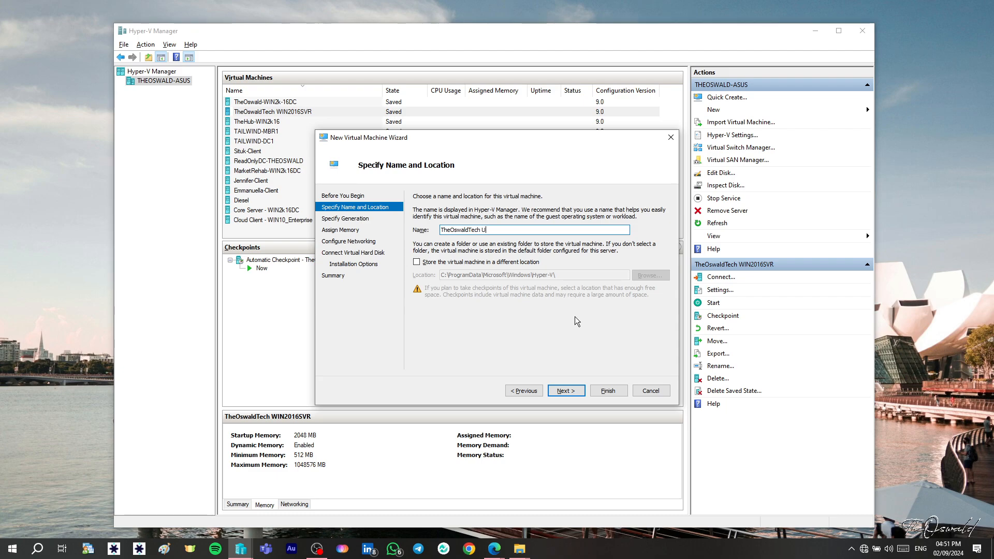
type("buntu")
- Store the virtual machine in a different location, choosing the C:\Hyper-V folder, and continue
left_click(417, 263)
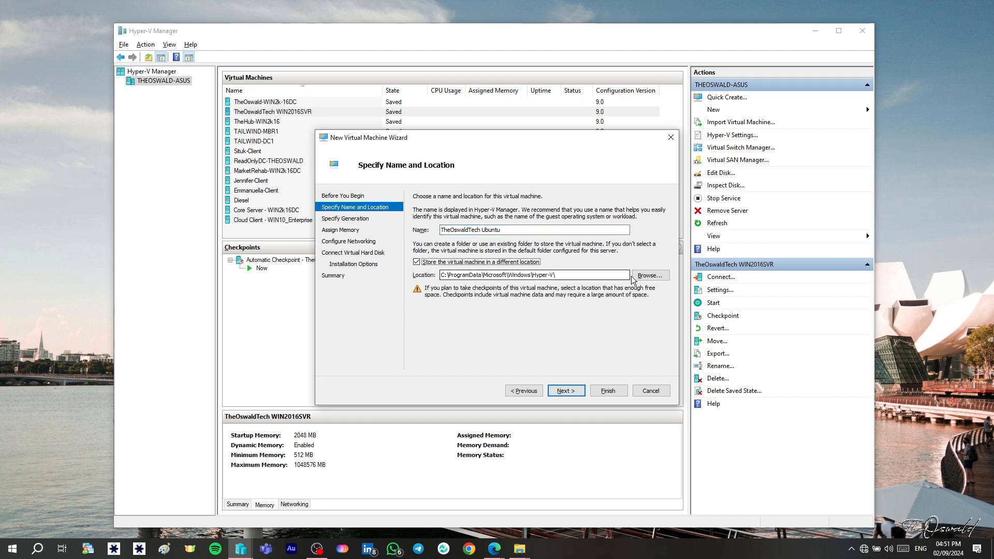
left_click(642, 279)
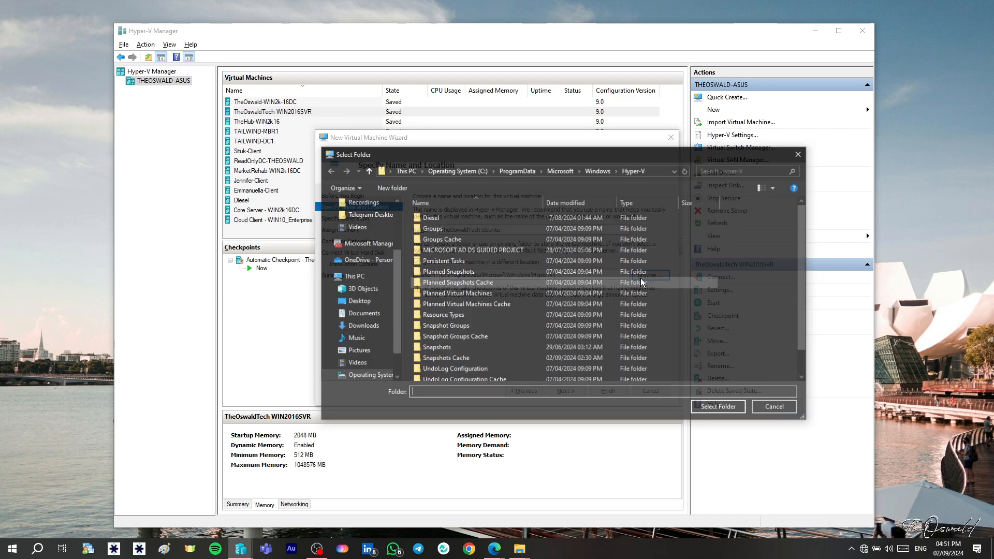
left_click(437, 173)
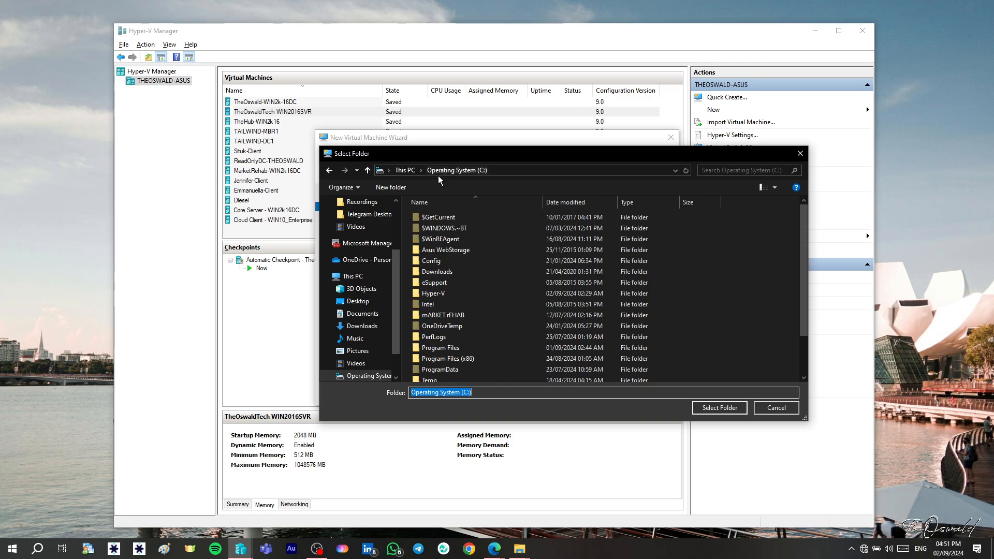
left_click(448, 291)
left_click(741, 410)
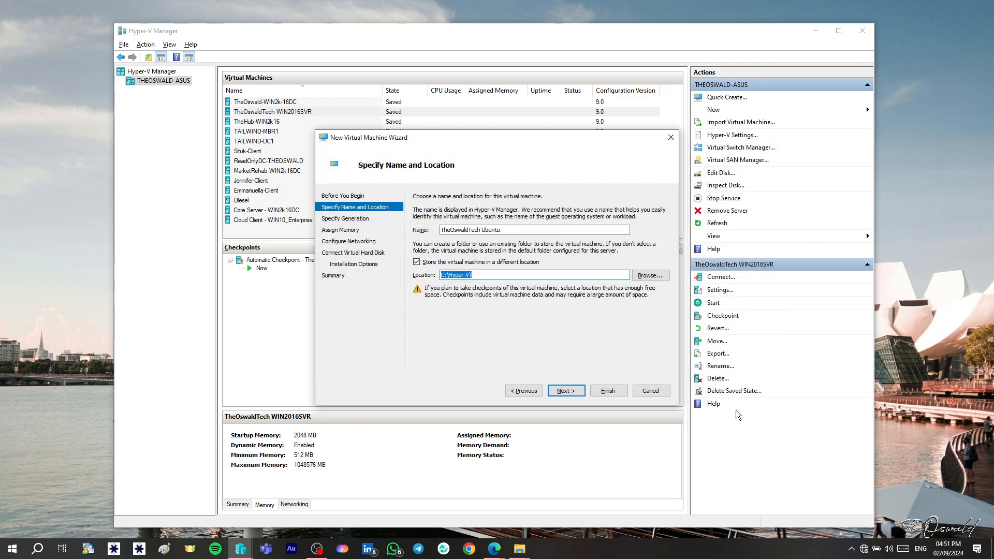
left_click(565, 391)
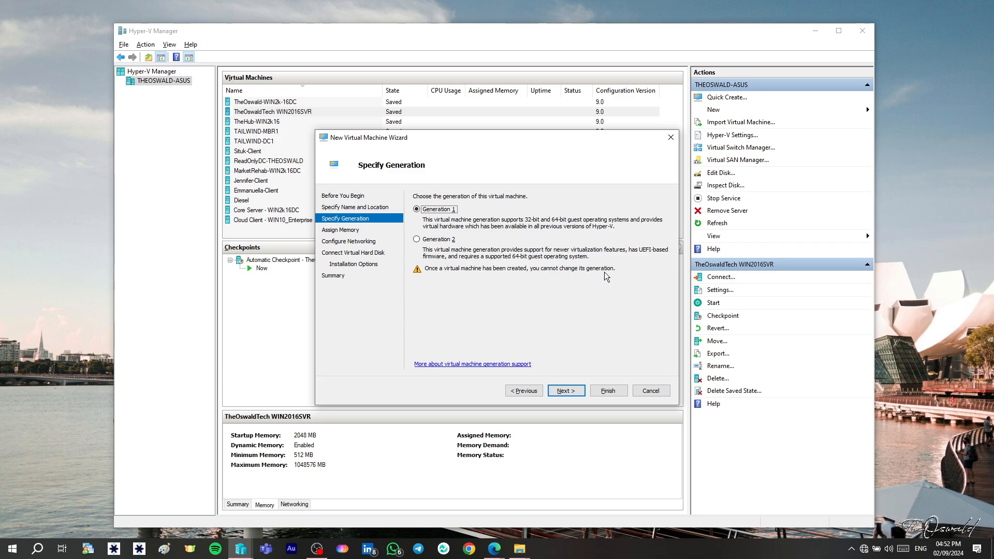
- Choose Generation 2 for the virtual machine and continue
left_click(417, 239)
left_click(563, 390)
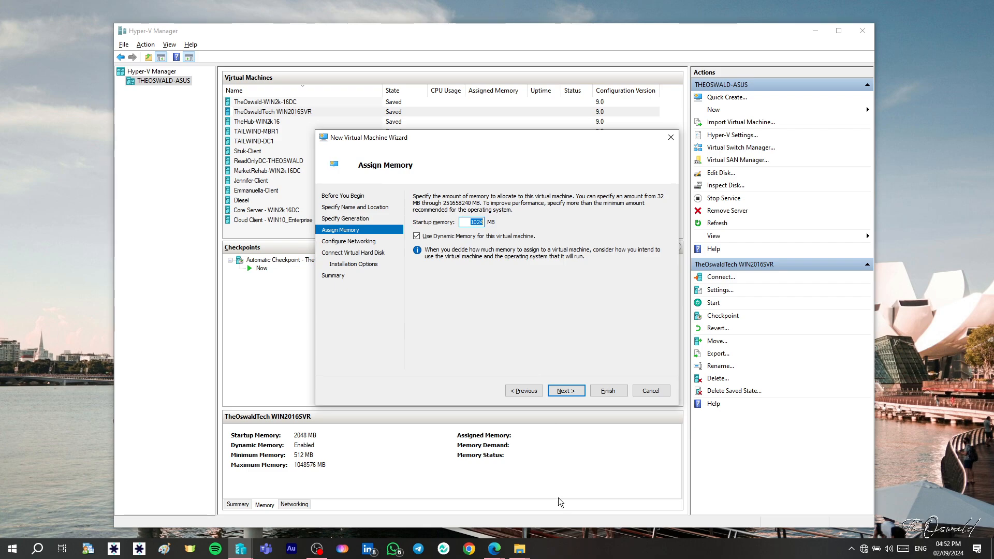
- Open Task Manager and check the host's memory usage in the Performance view
right_click(562, 550)
left_click(585, 501)
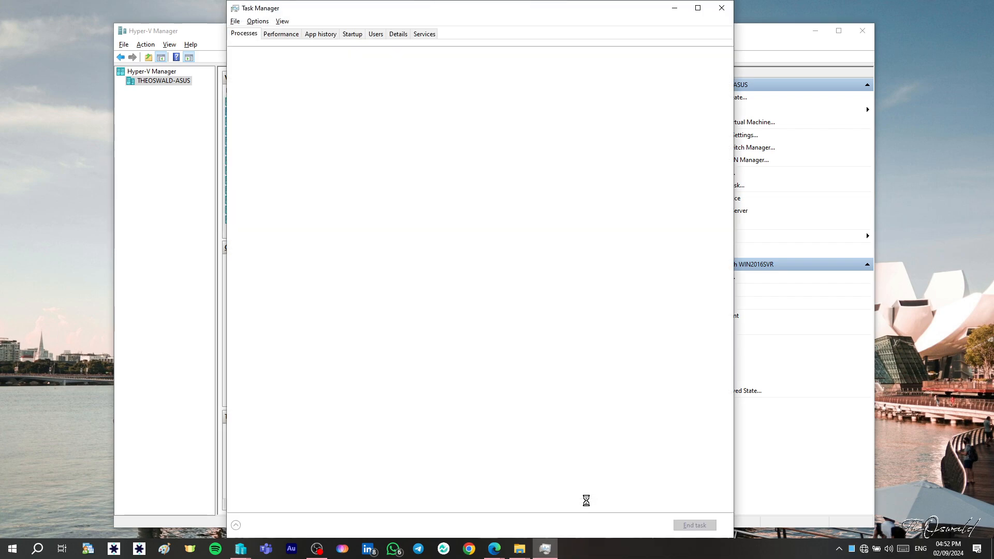
left_click(280, 35)
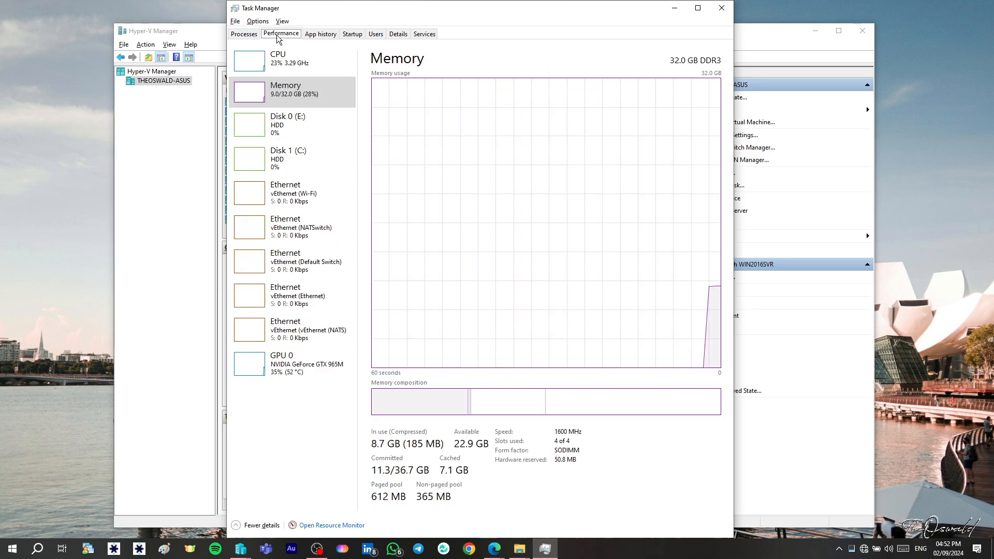
left_click(289, 104)
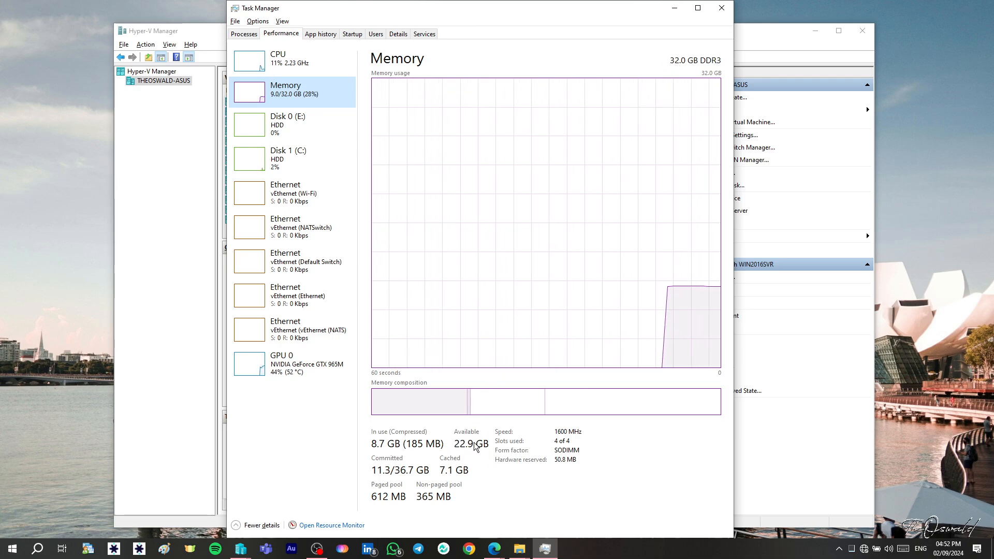
left_click(676, 10)
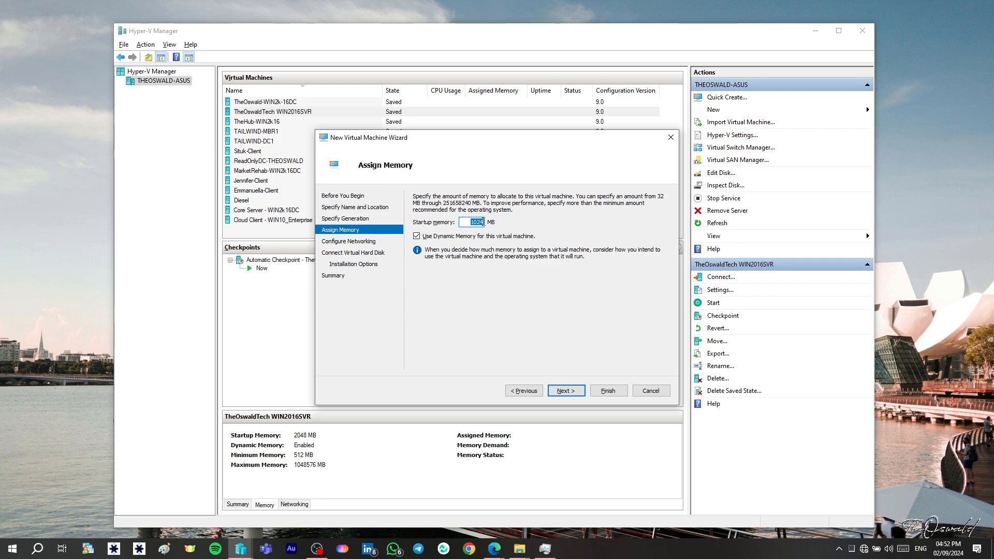
- Set the startup memory to 2048 MB with Dynamic Memory left enabled, and continue
type("20")
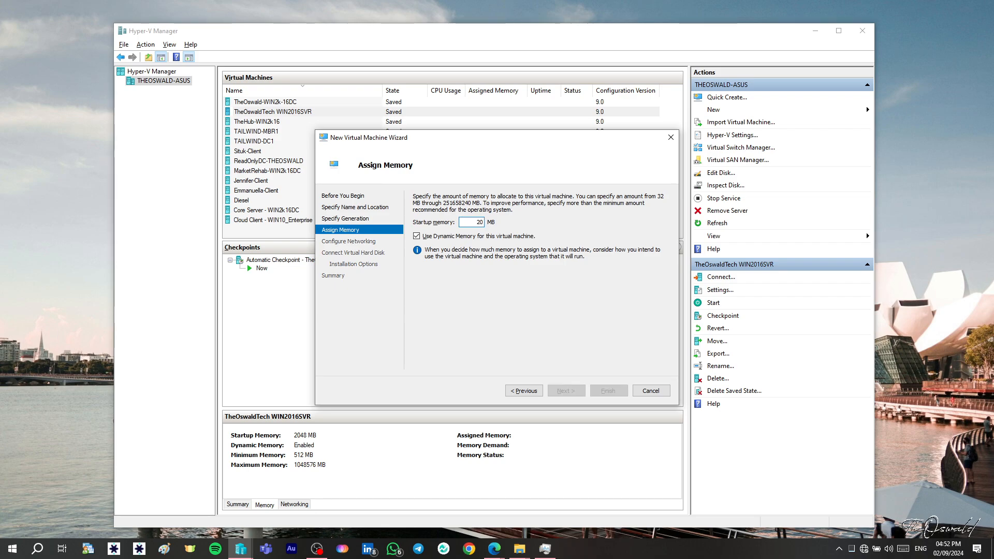
type("48")
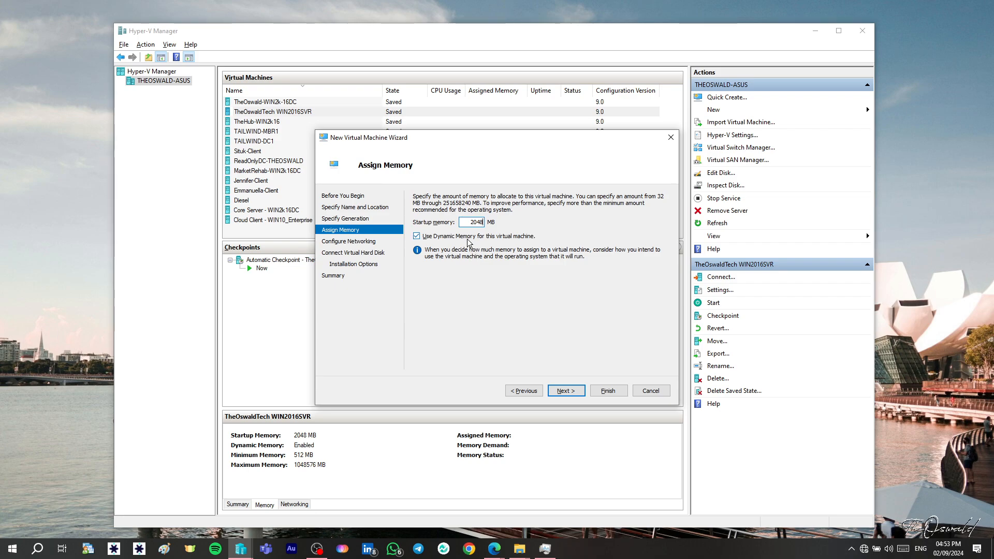
left_click(427, 236)
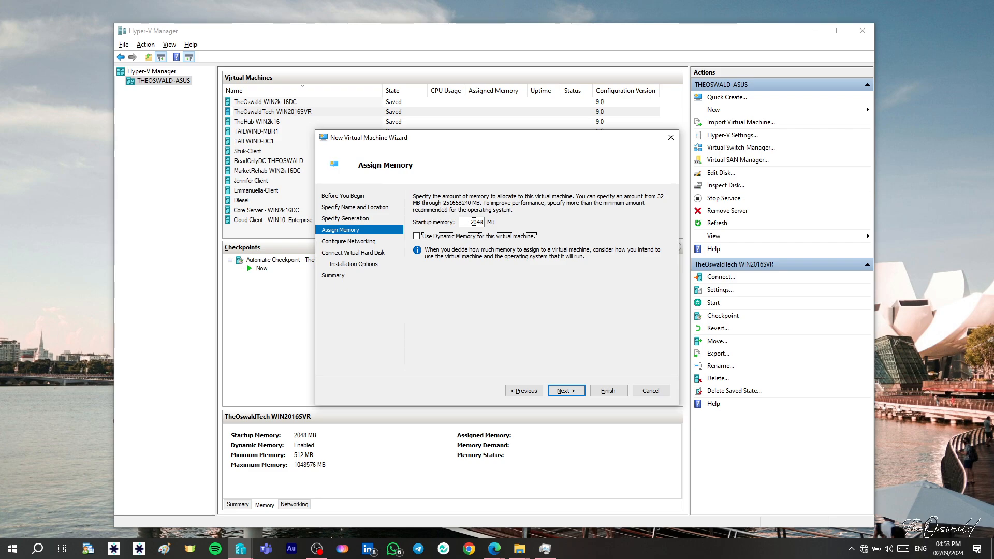
left_click(416, 236)
left_click(567, 389)
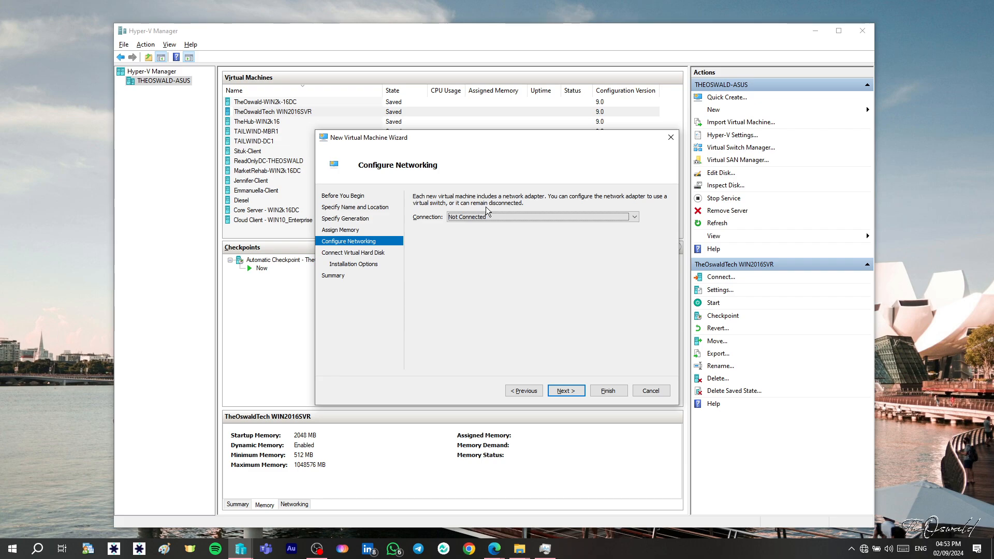
- Connect the network adapter to TheOswaldTech Virtual Switch and continue
left_click(521, 216)
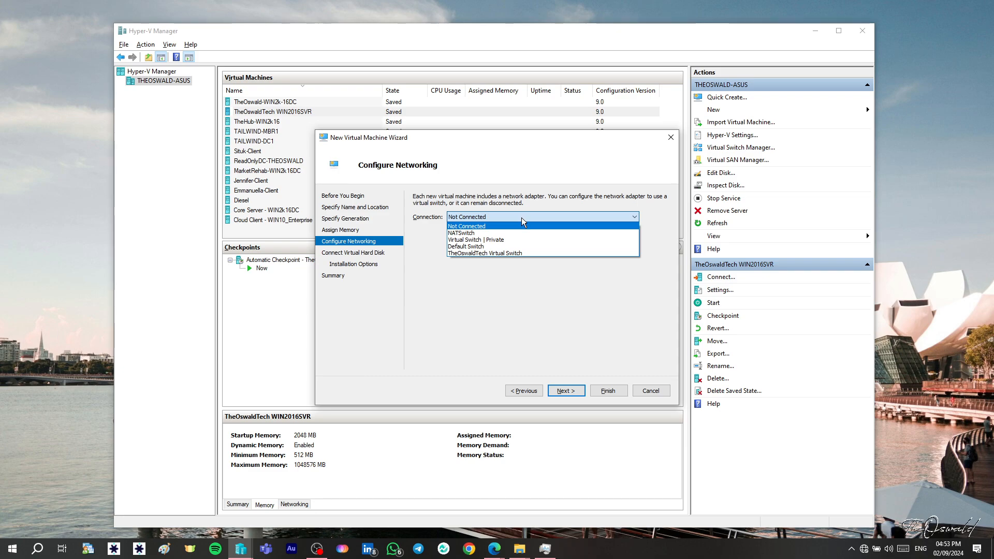
left_click(507, 253)
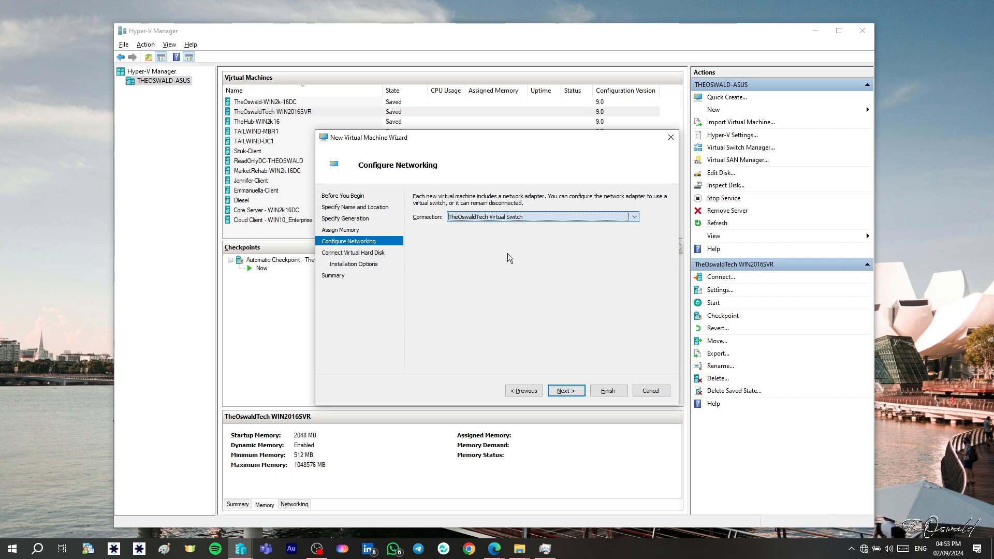
left_click(566, 391)
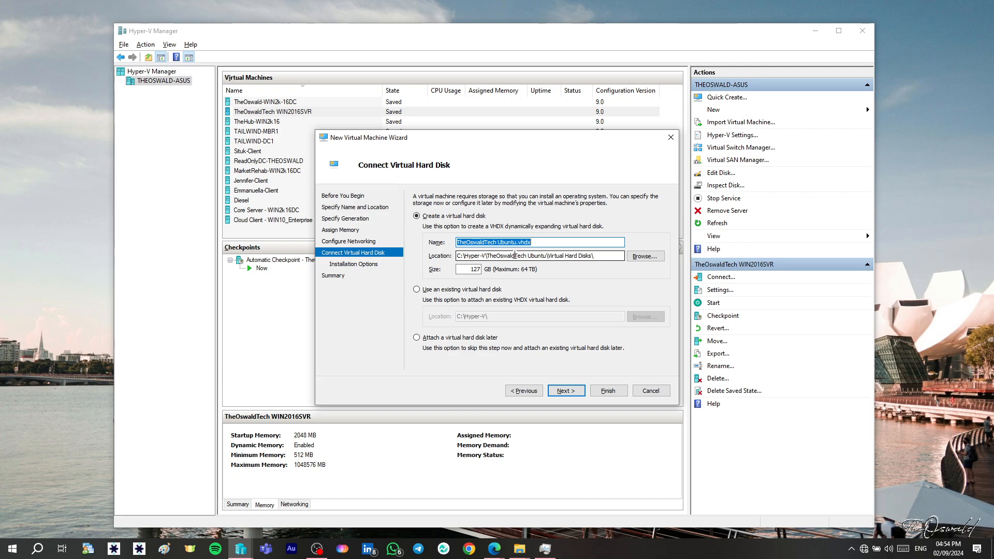
- Set the new virtual hard disk size to 30 GB and continue
double_click(472, 269)
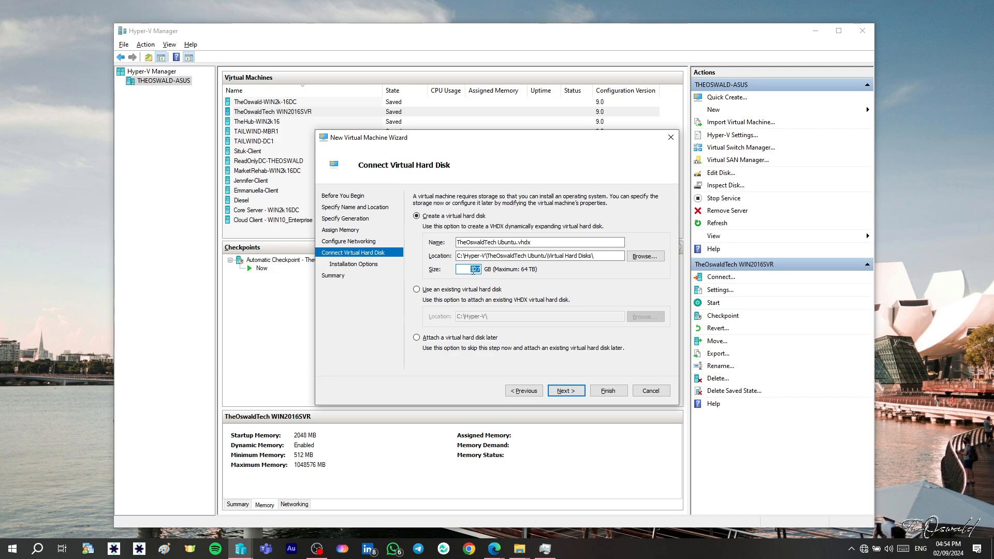
type("30")
left_click(572, 392)
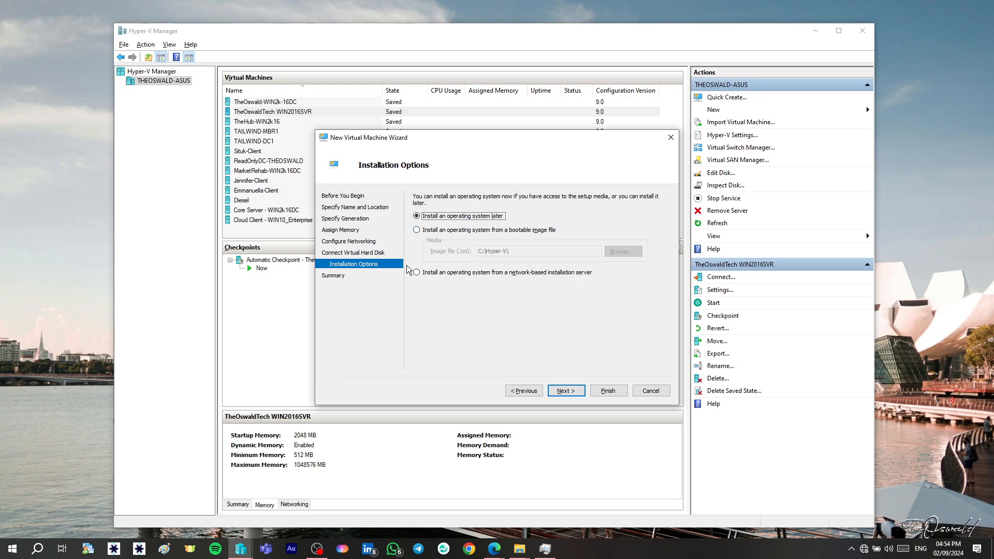
- Install the OS from the bootable image ubuntu-24.04.1-desktop-amd64 and finish the wizard
left_click(416, 229)
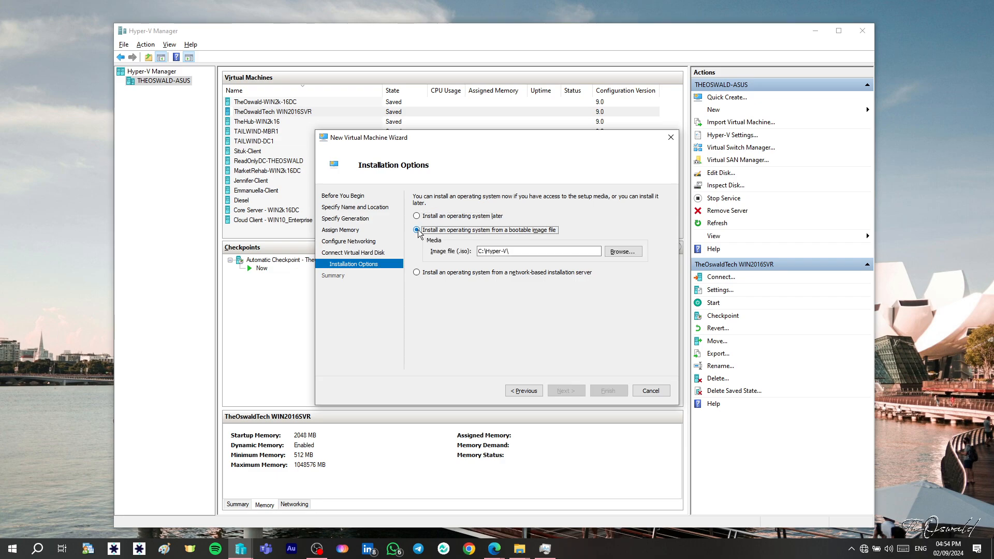
left_click(614, 253)
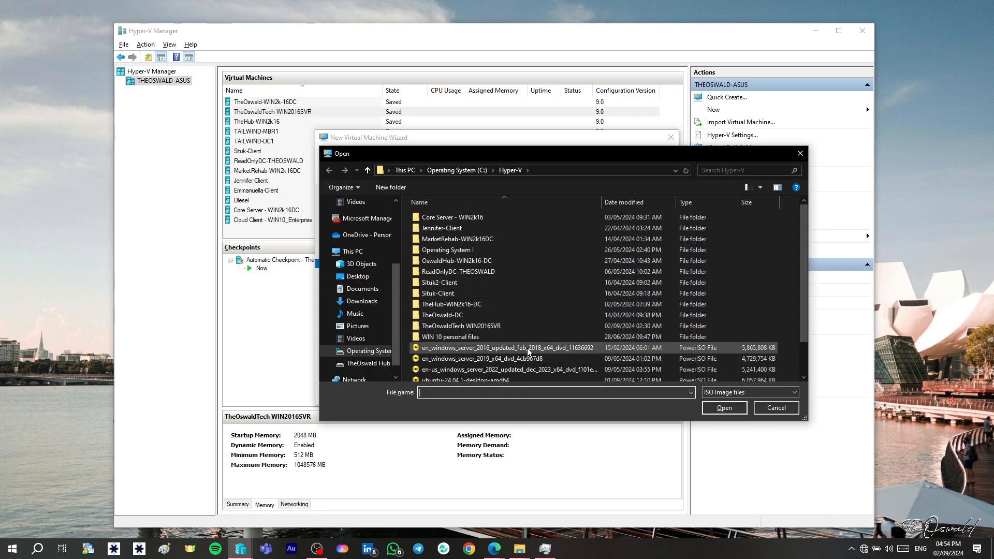
scroll(475, 347, "down", 2)
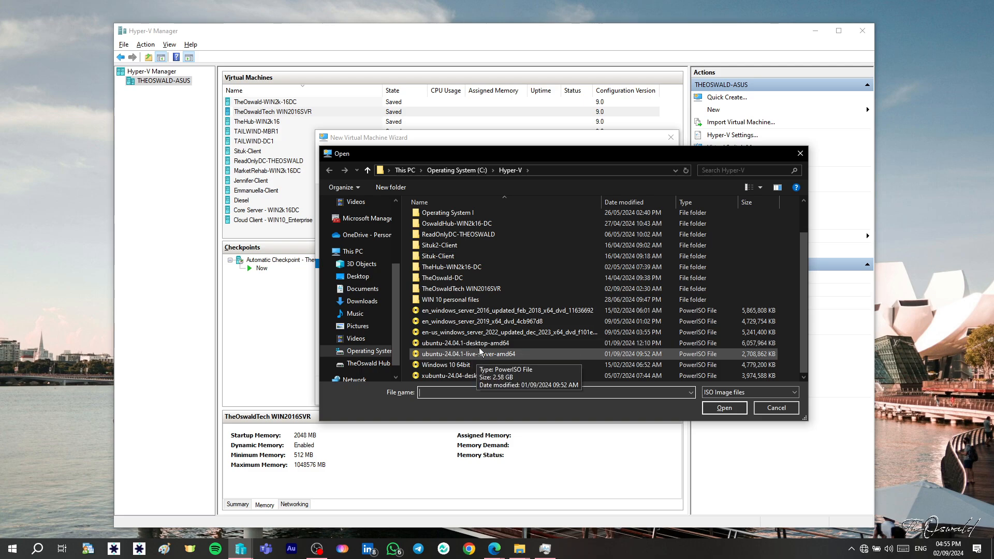
left_click(510, 344)
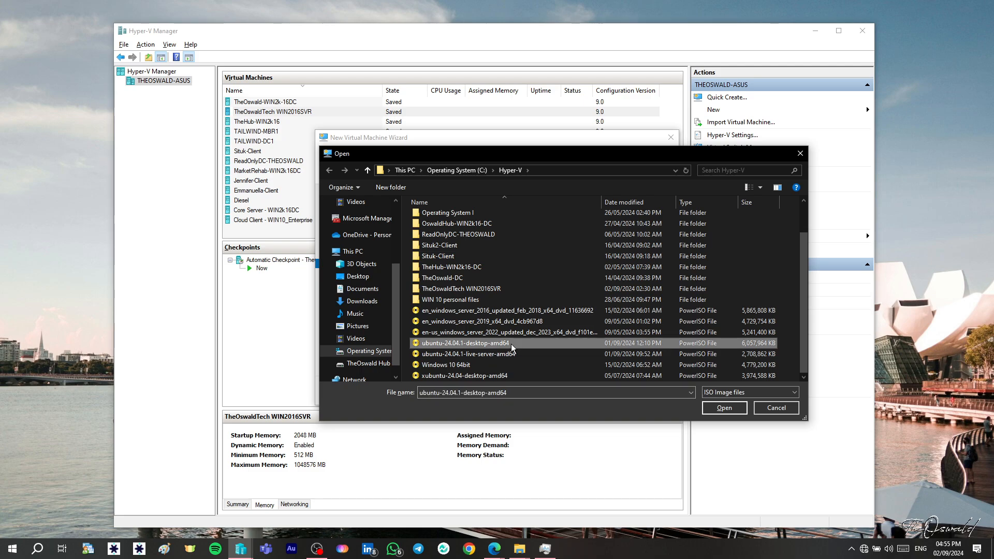
left_click(724, 408)
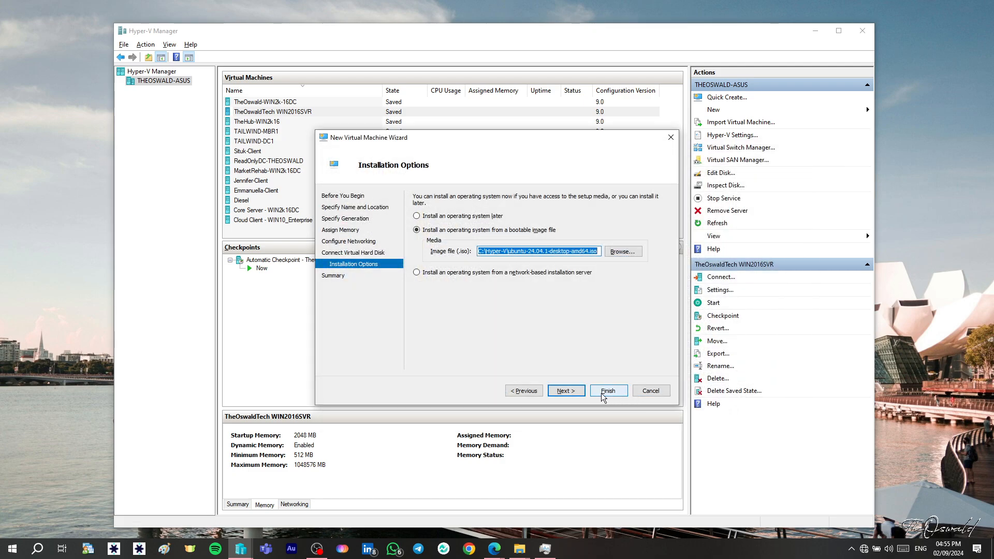
left_click(566, 390)
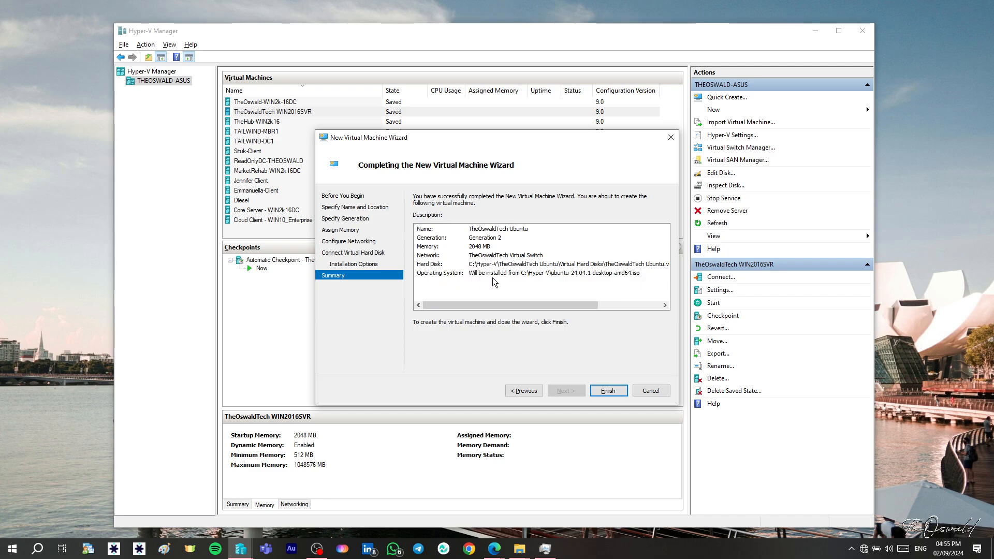
left_click(607, 392)
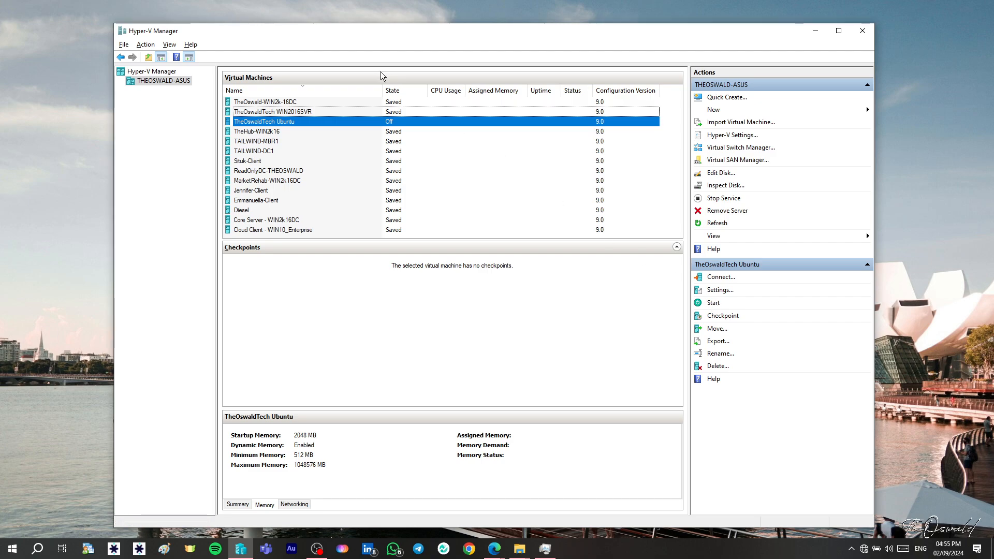
- Connect to the new TheOswaldTech Ubuntu virtual machine and start it
left_click(399, 120)
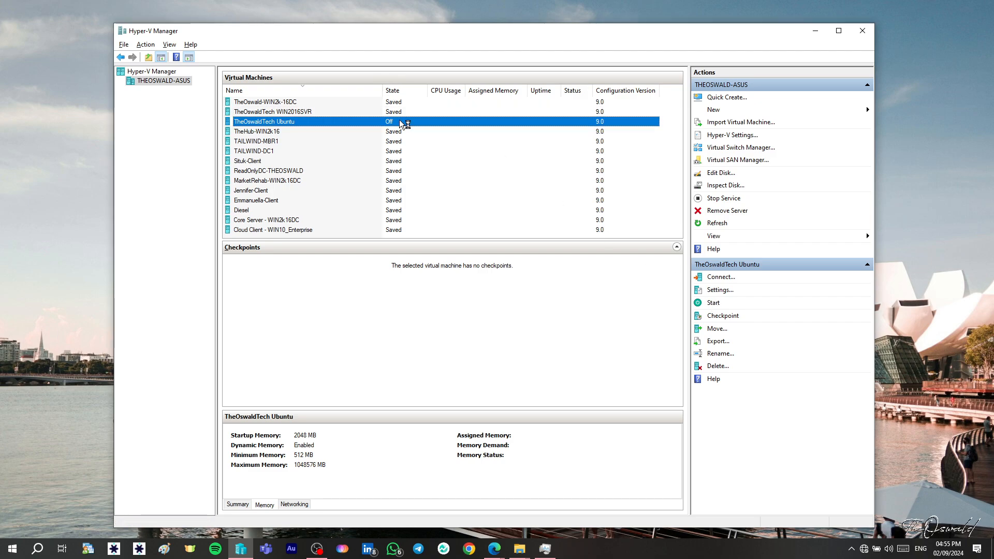
double_click(399, 119)
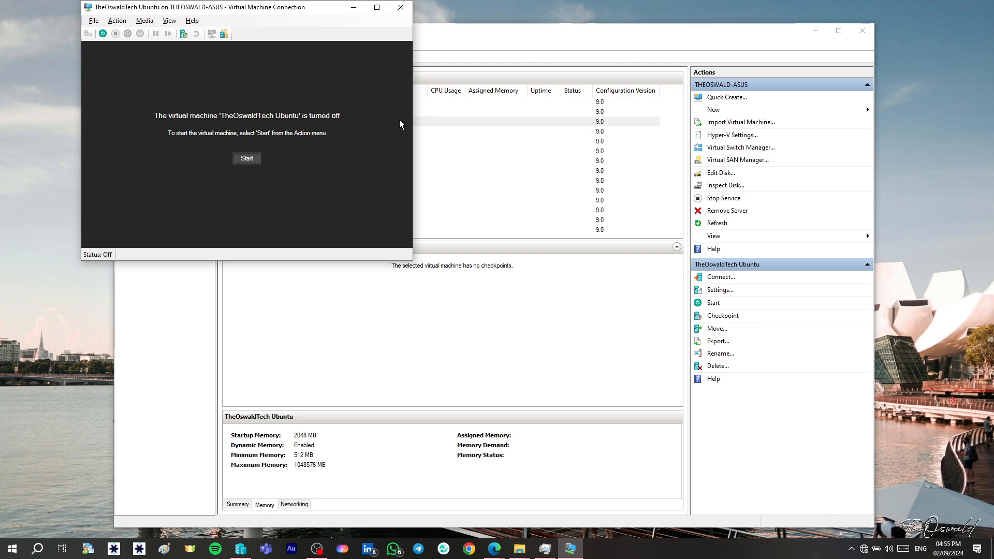
left_click(253, 158)
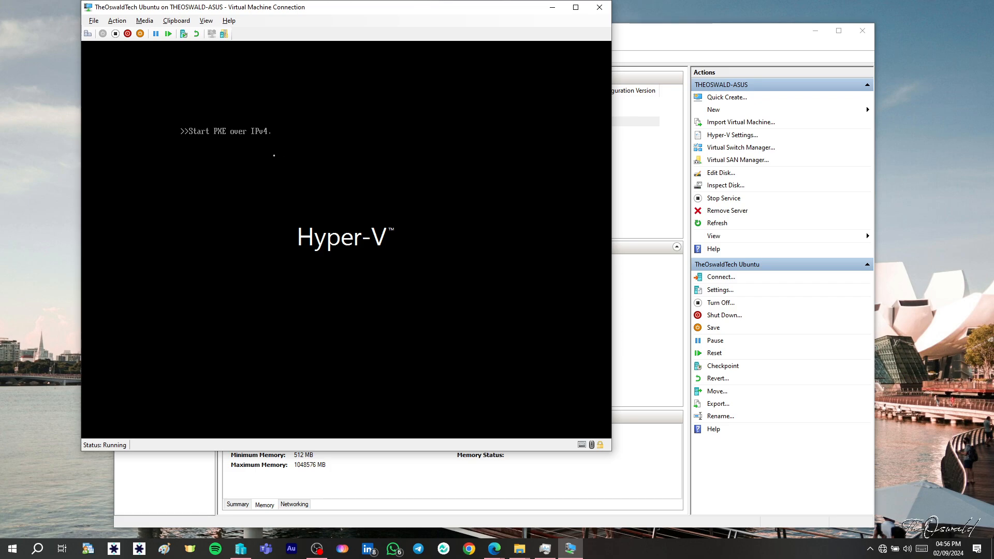
left_click(122, 22)
left_click(134, 35)
left_click_drag(535, 10, 506, 43)
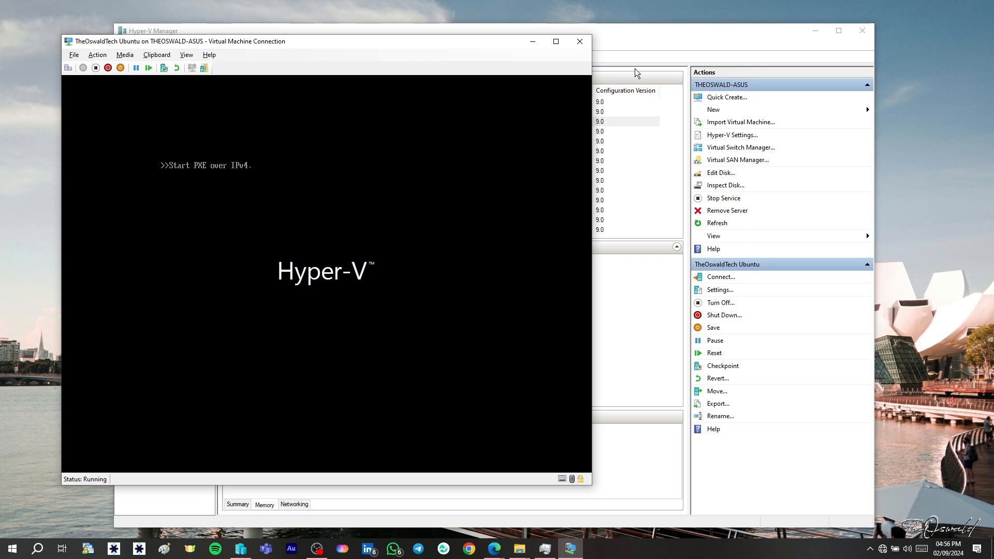
- Open the running Ubuntu VM's settings and inspect its Security page without changing anything
left_click(635, 48)
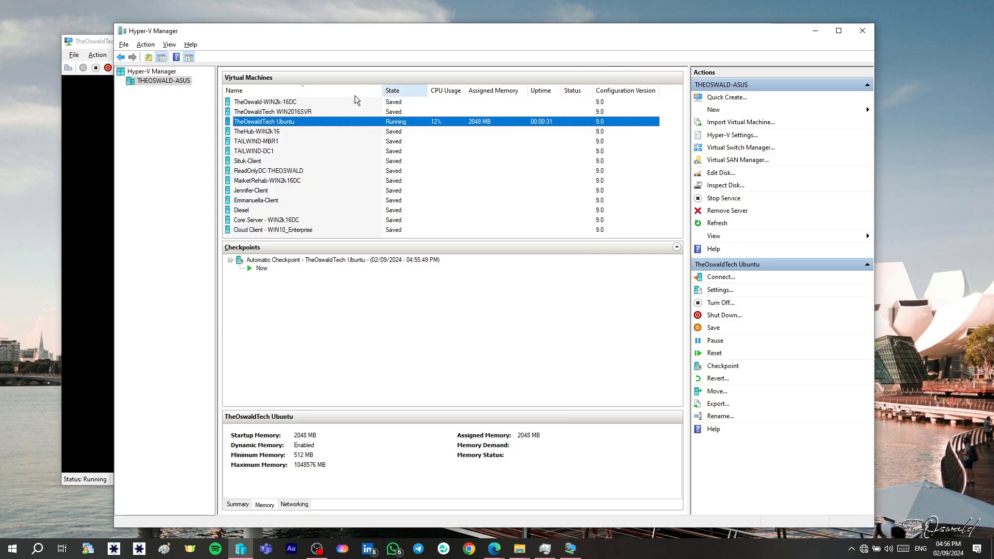
right_click(325, 121)
left_click(354, 142)
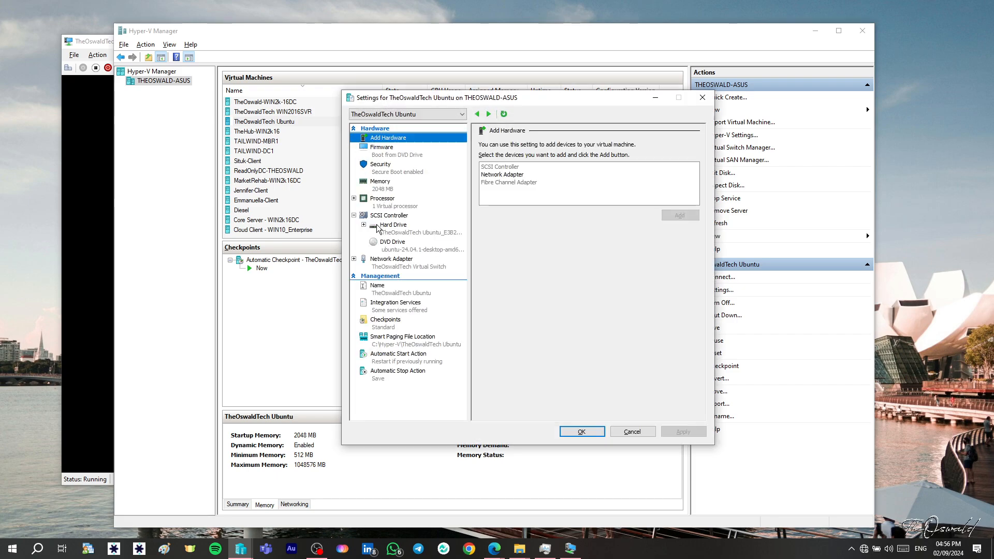
left_click(385, 170)
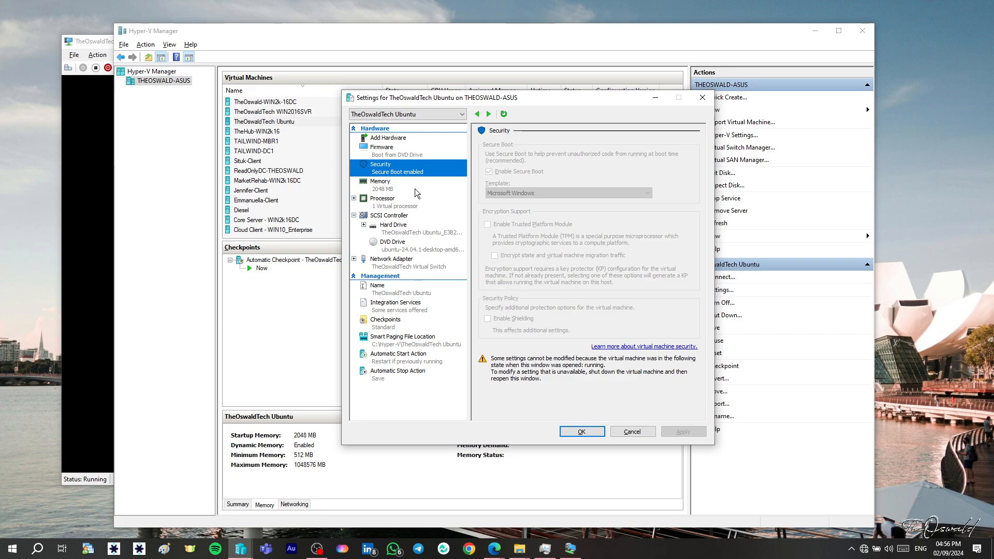
left_click(623, 433)
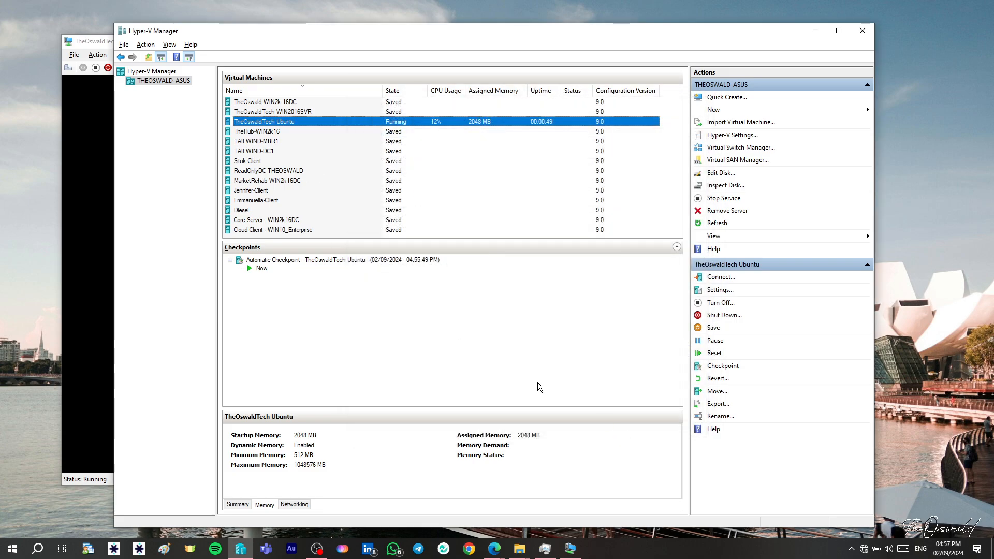
- Close the VM connection window and turn off the TheOswaldTech Ubuntu virtual machine
left_click(92, 159)
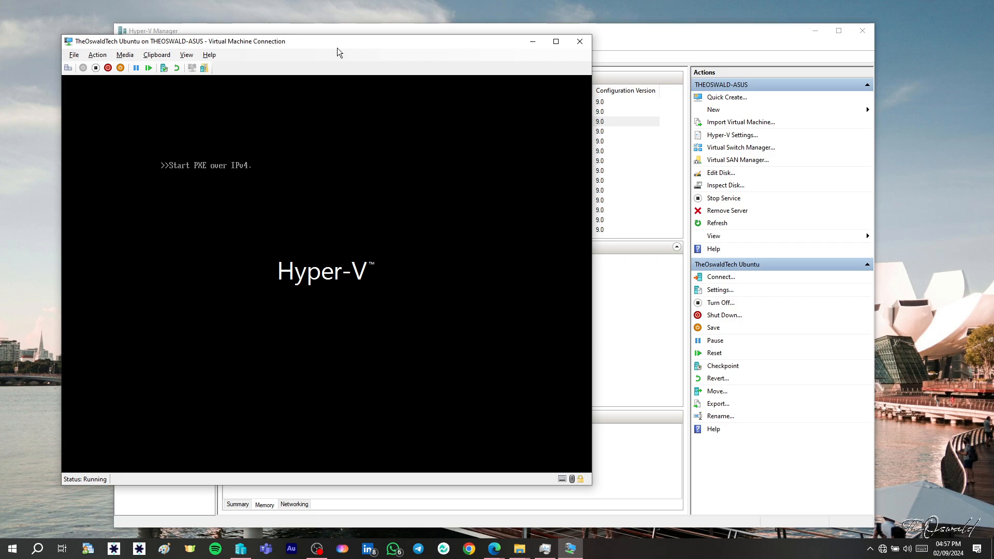
left_click(577, 45)
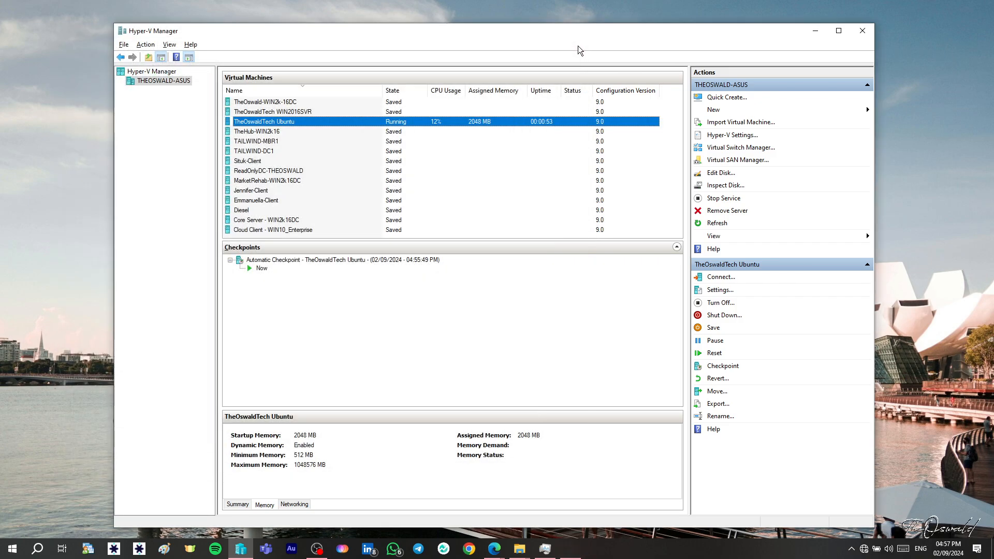
right_click(450, 120)
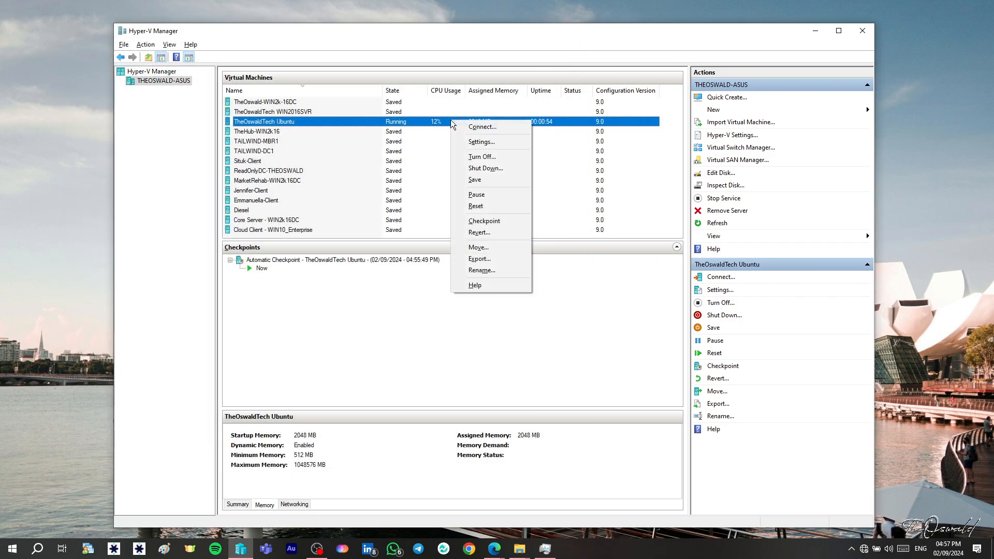
left_click(488, 167)
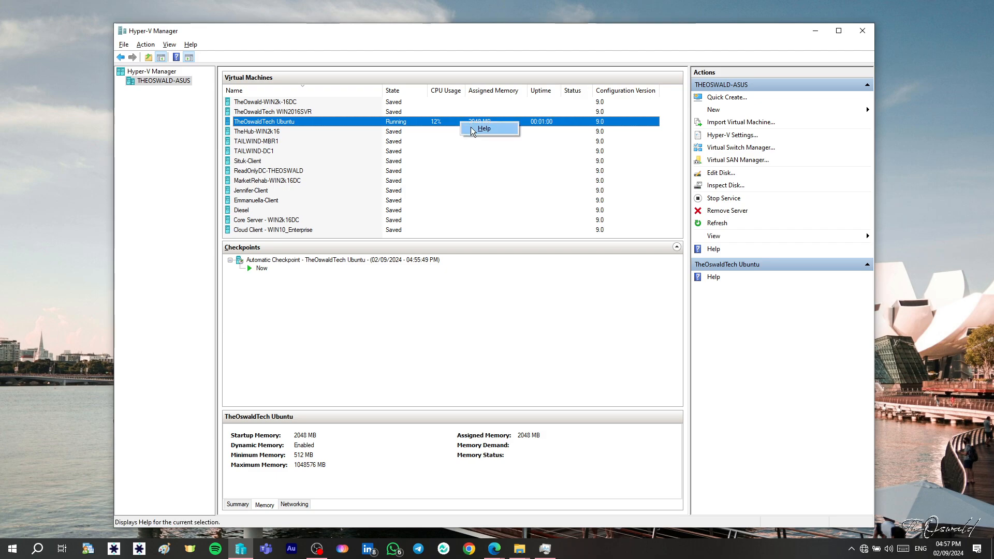
right_click(431, 122)
left_click(408, 143)
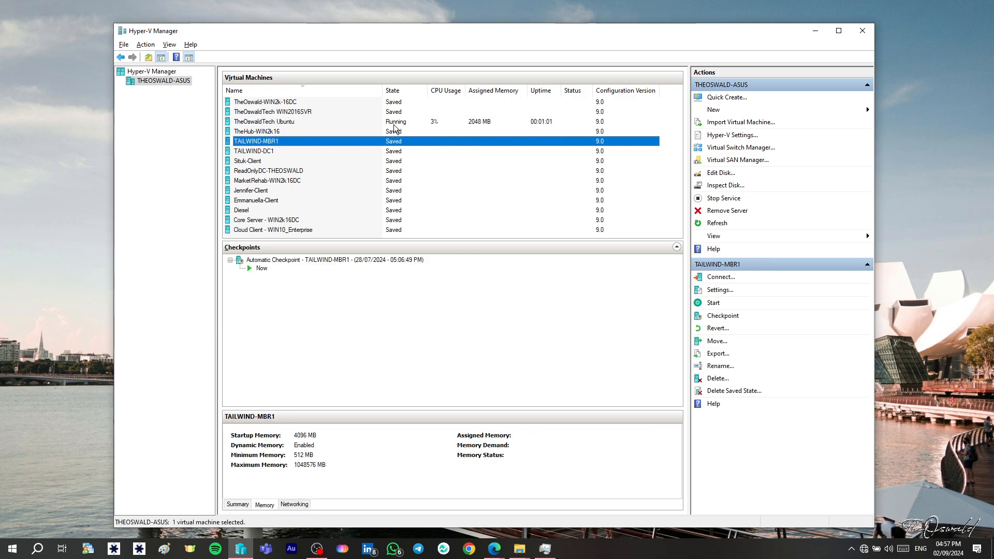
left_click(414, 122)
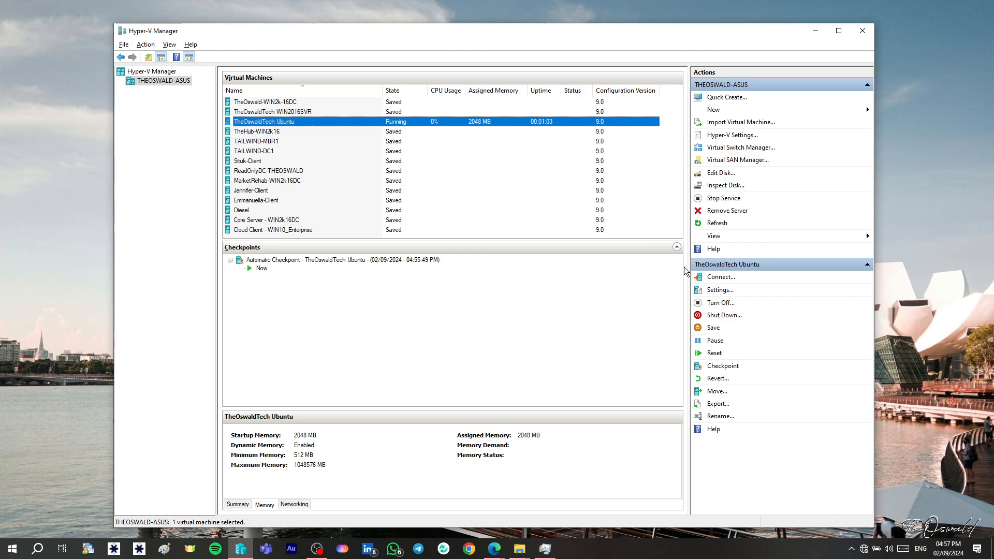
left_click(722, 303)
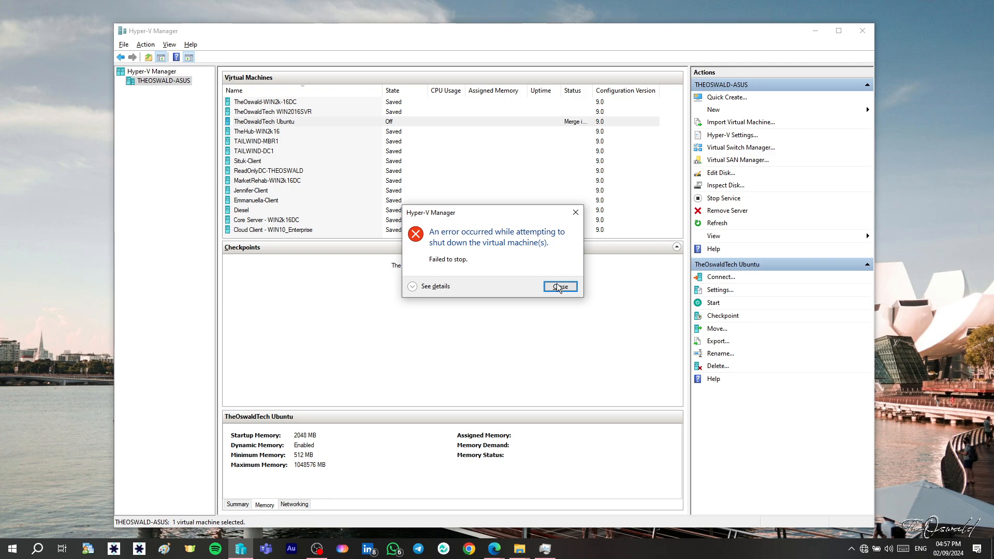
left_click(559, 286)
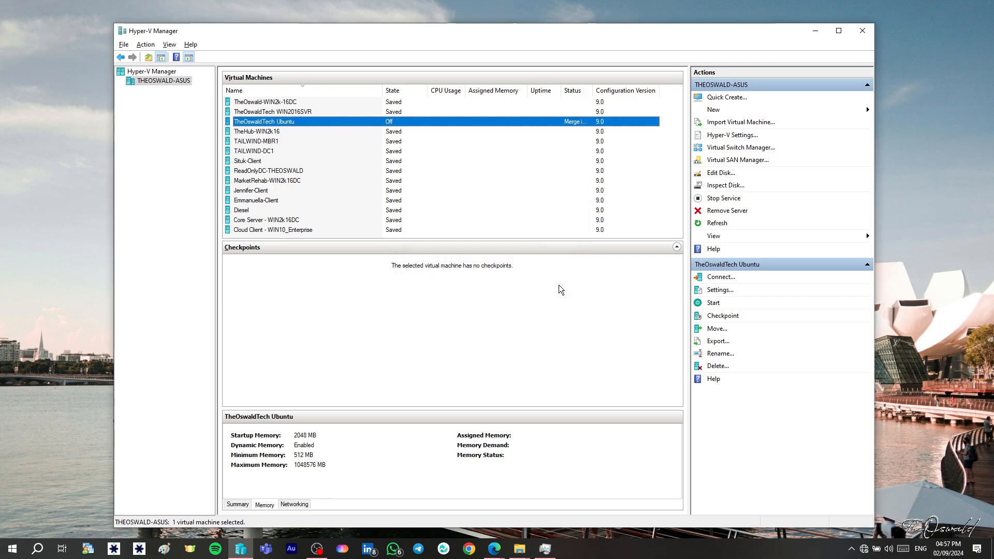
- Set the VM's Secure Boot template to Microsoft UEFI Certificate Authority and apply the settings
left_click(720, 290)
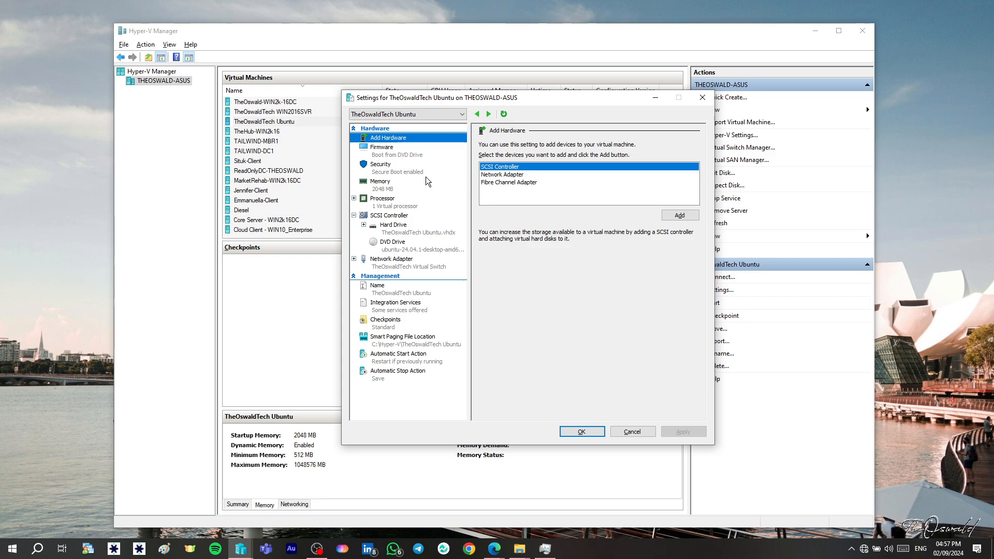
left_click(401, 171)
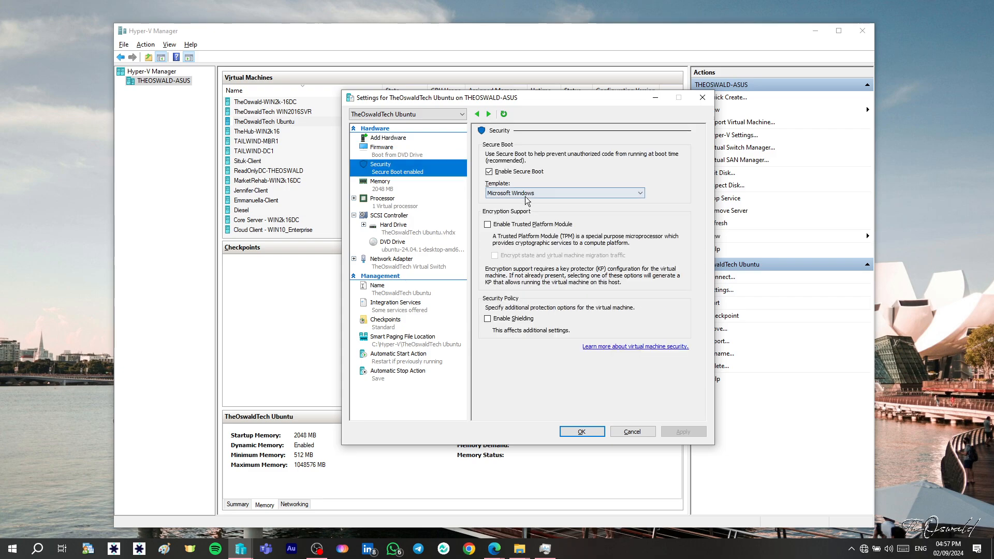
left_click(593, 195)
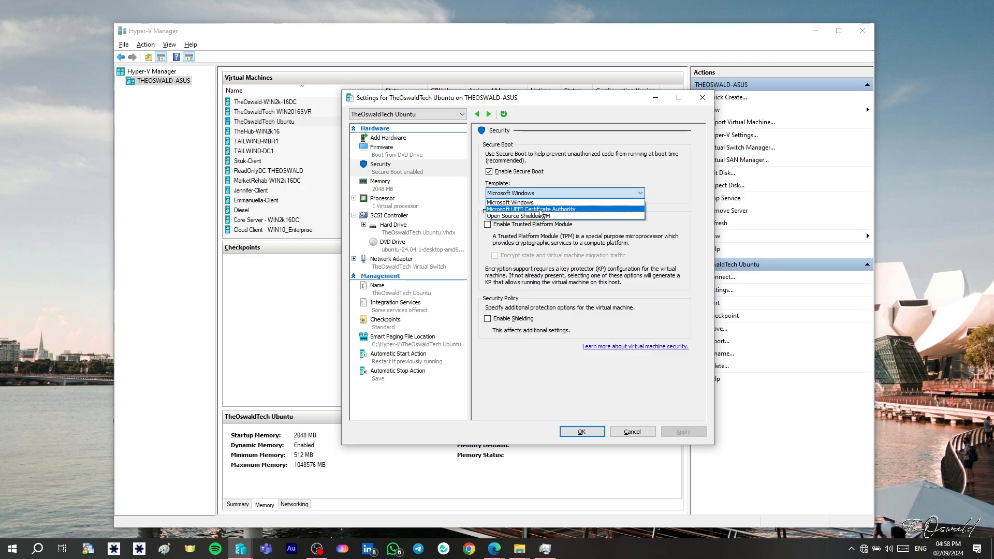
left_click(569, 209)
left_click(682, 431)
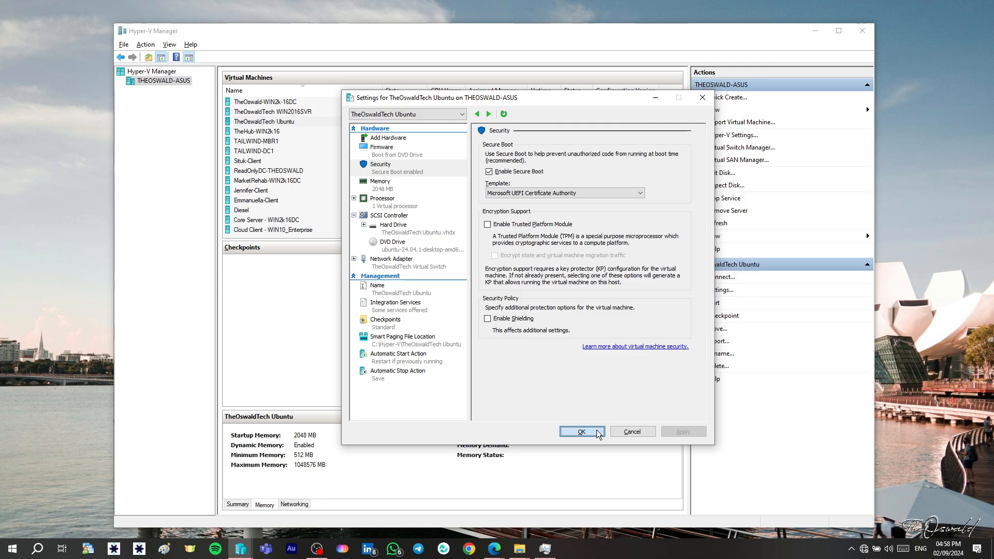
left_click(596, 429)
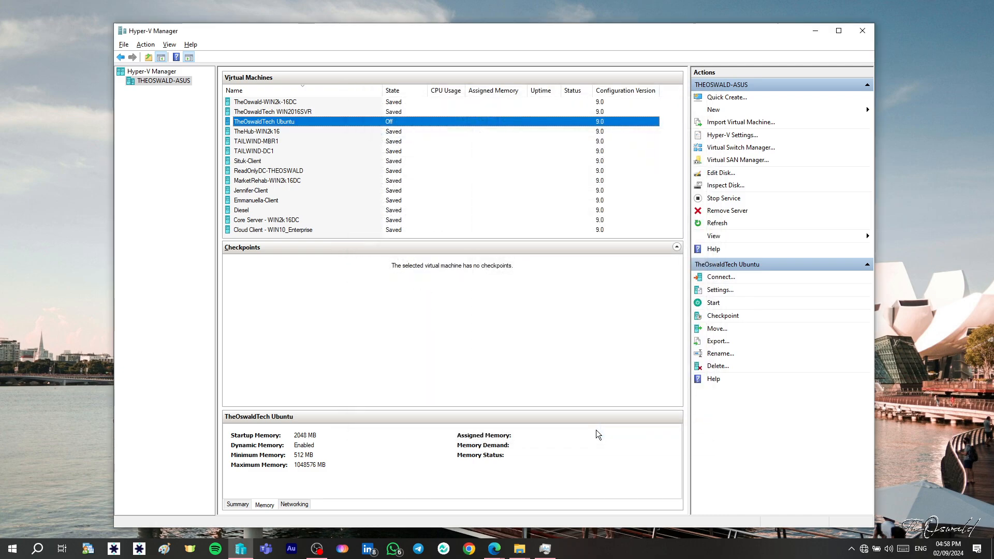
- Connect to the VM, start it and boot the Try or Install Ubuntu entry
double_click(411, 124)
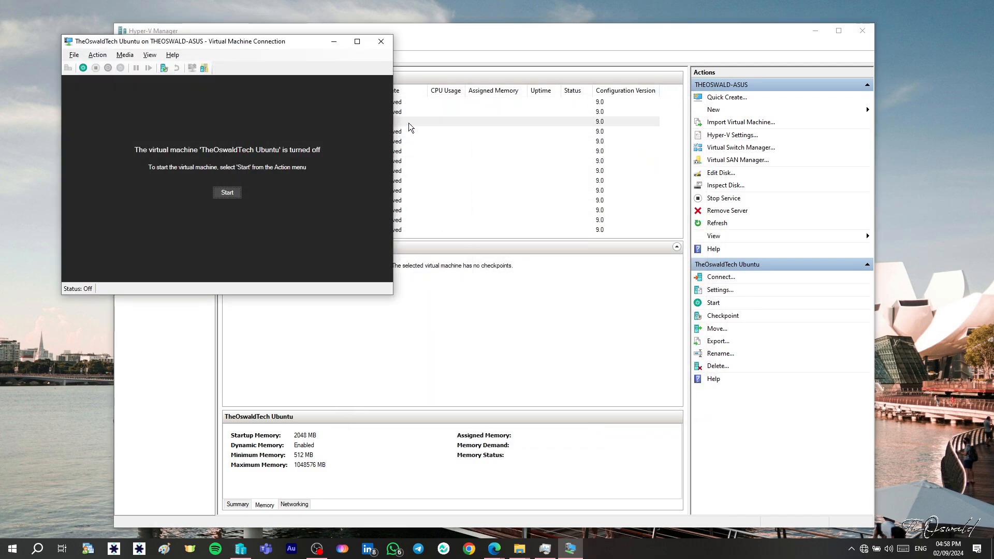
left_click(233, 192)
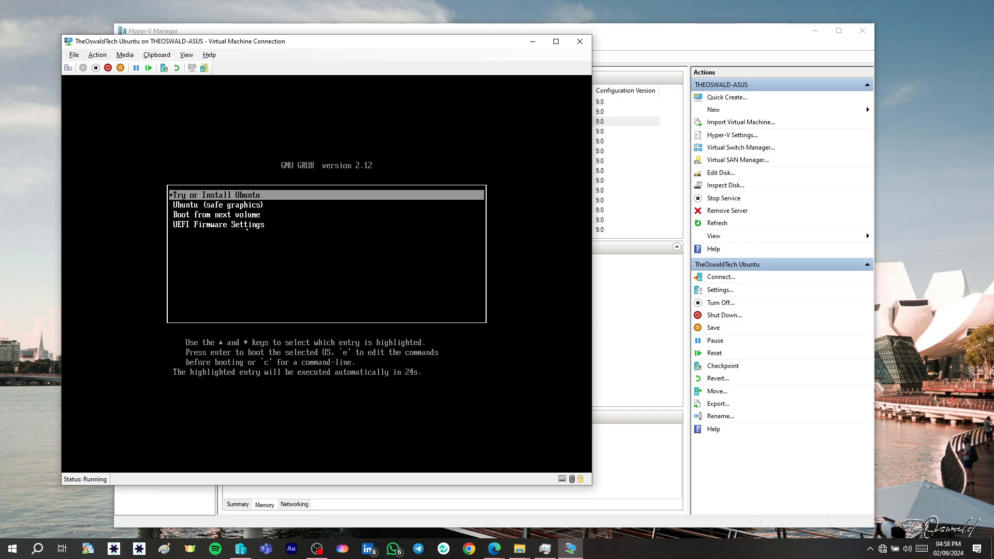
key("Return")
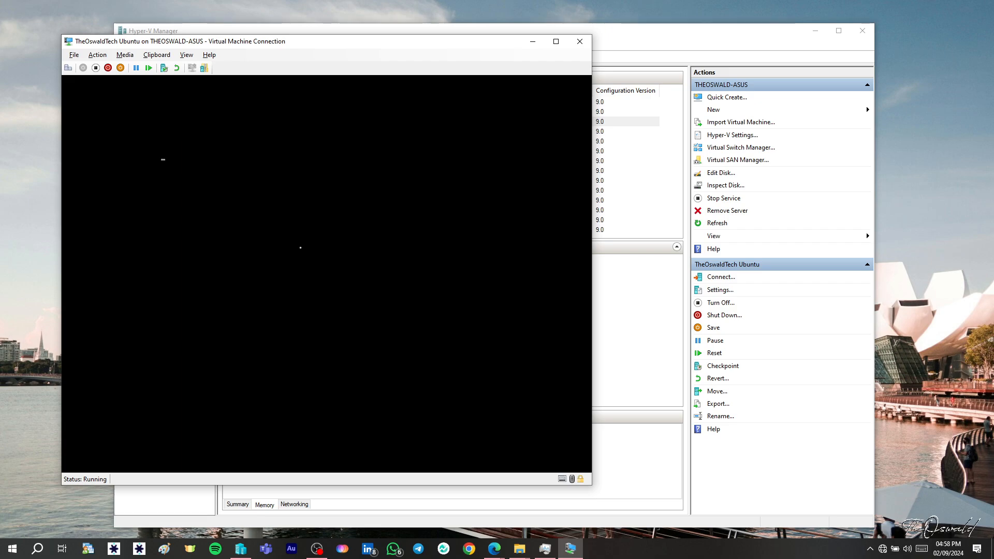
left_click_drag(381, 45, 522, 59)
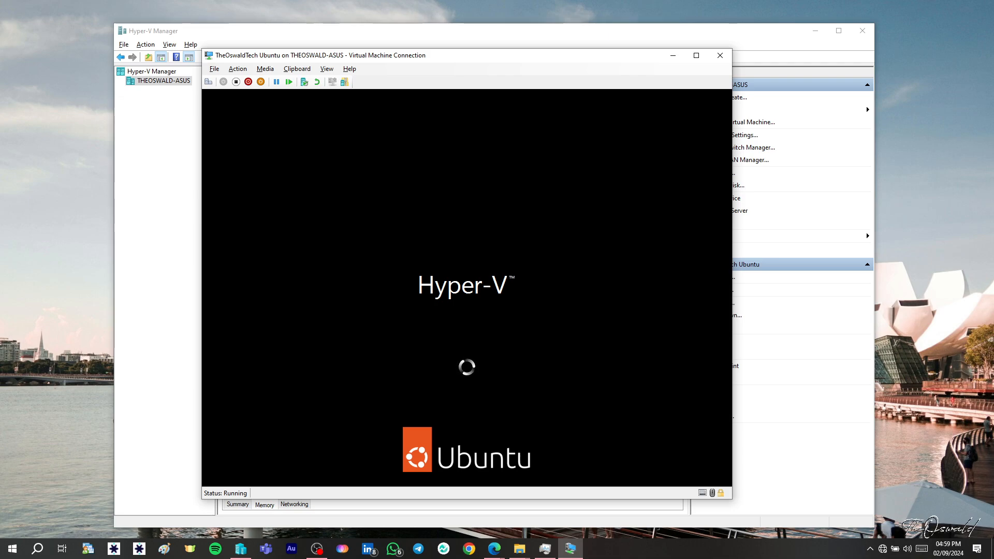
left_click(955, 275)
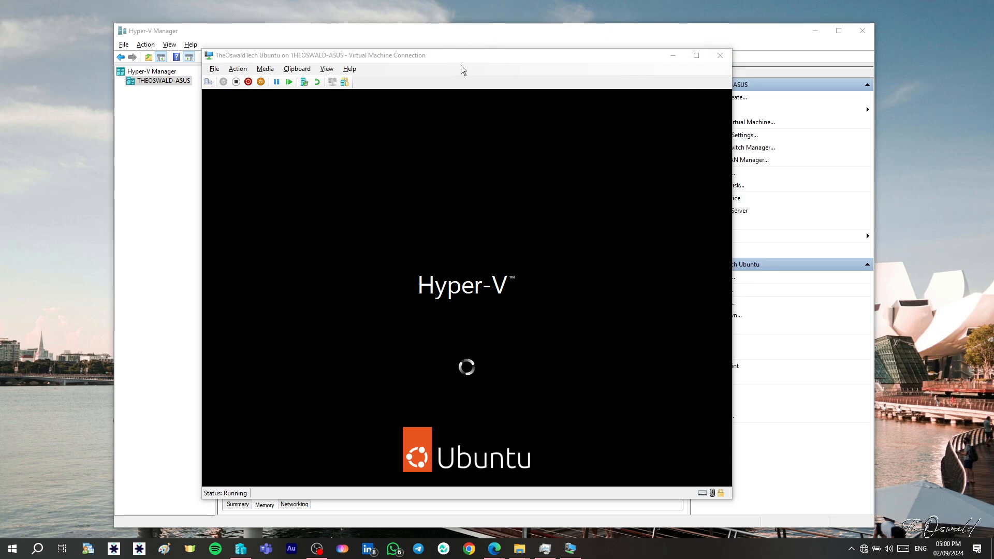
left_click_drag(464, 54, 379, 53)
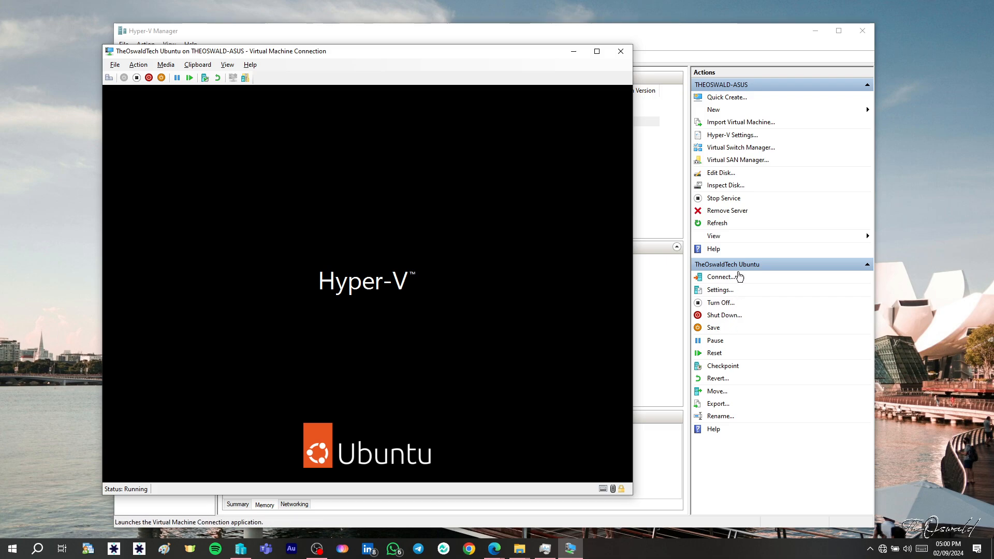
left_click_drag(520, 54, 642, 60)
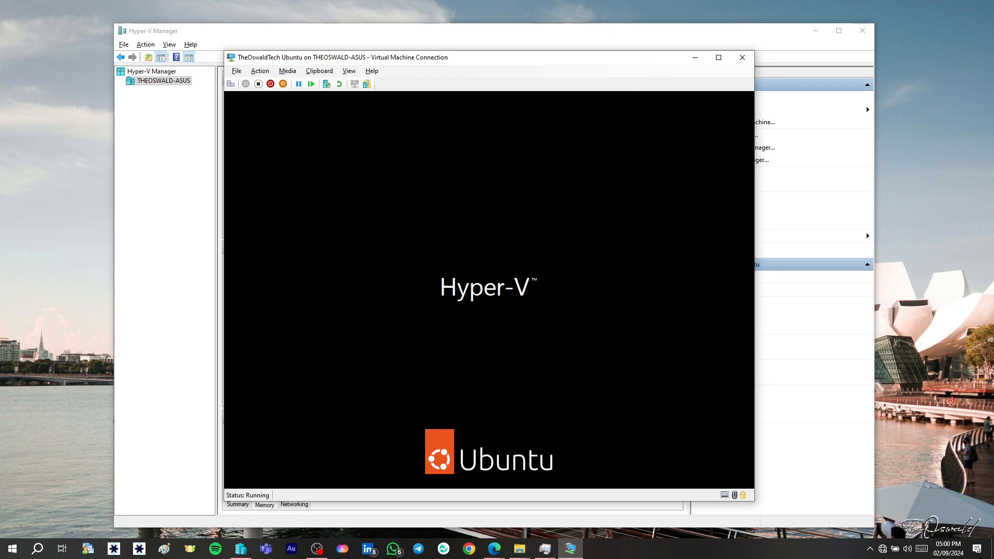
left_click(904, 383)
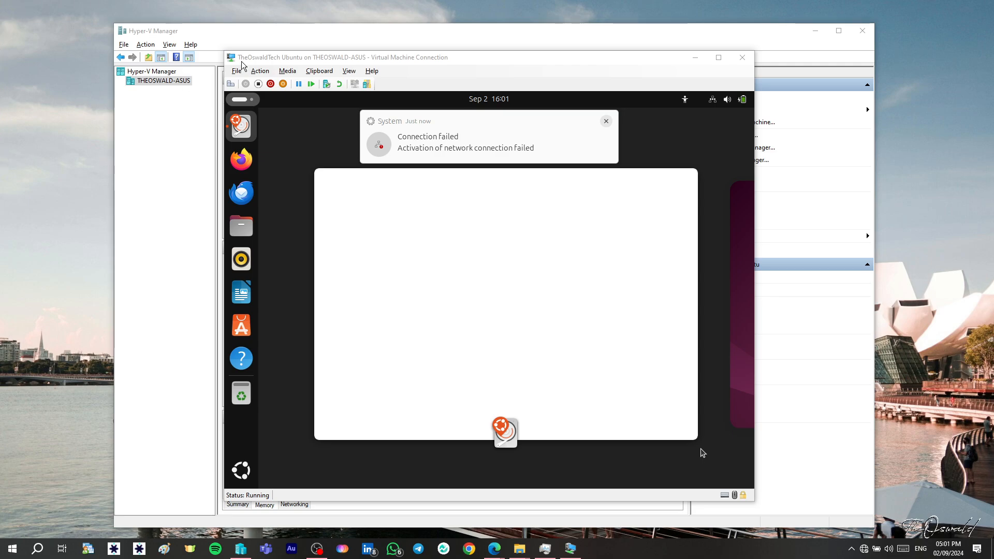
left_click_drag(254, 56, 165, 53)
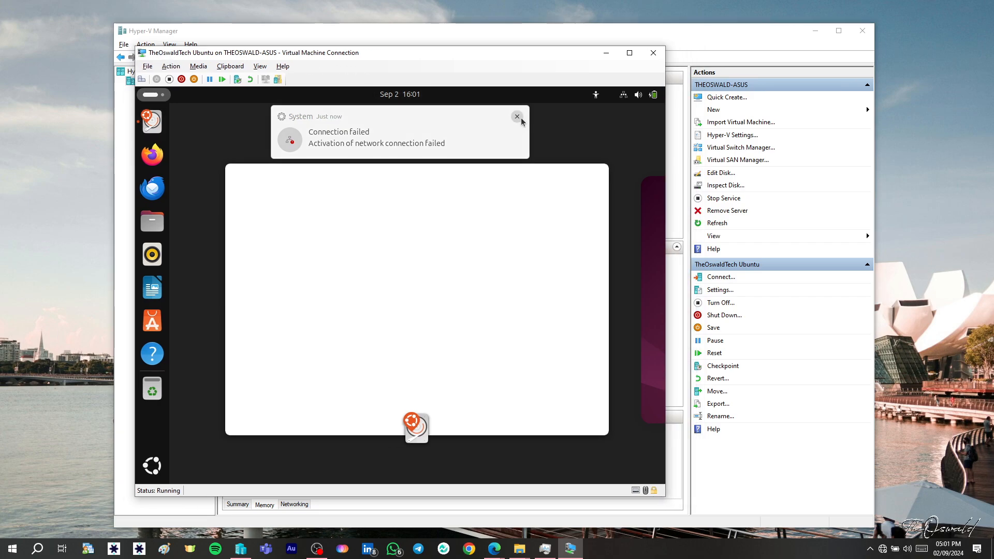
- Dismiss the network connection notification and close the Install Ubuntu window in the Ubuntu desktop
left_click(517, 116)
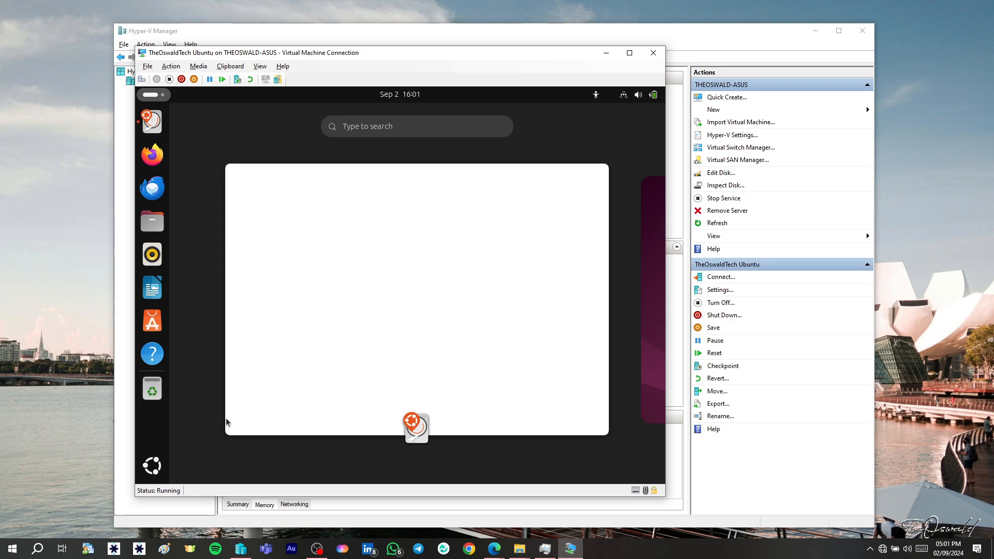
mouse_move(364, 372)
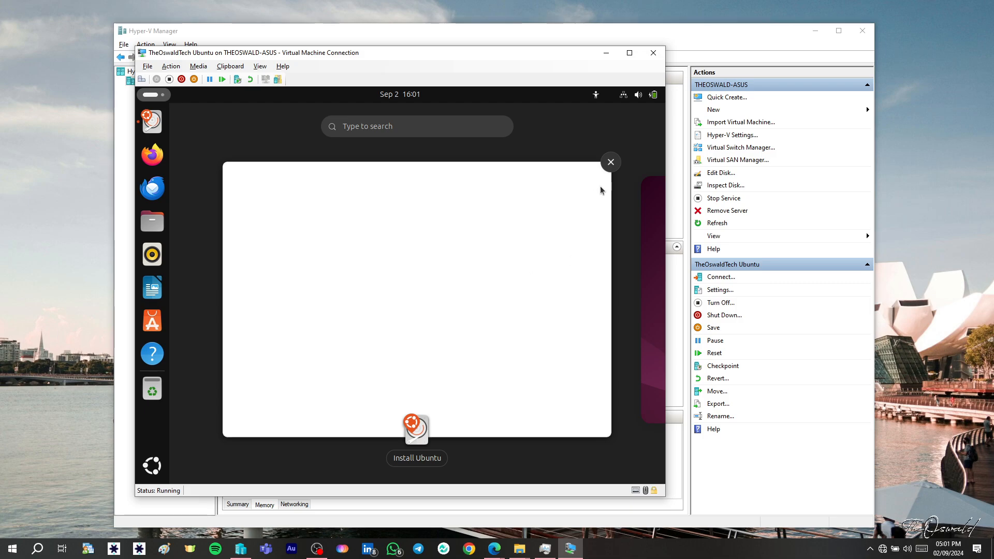
left_click(610, 163)
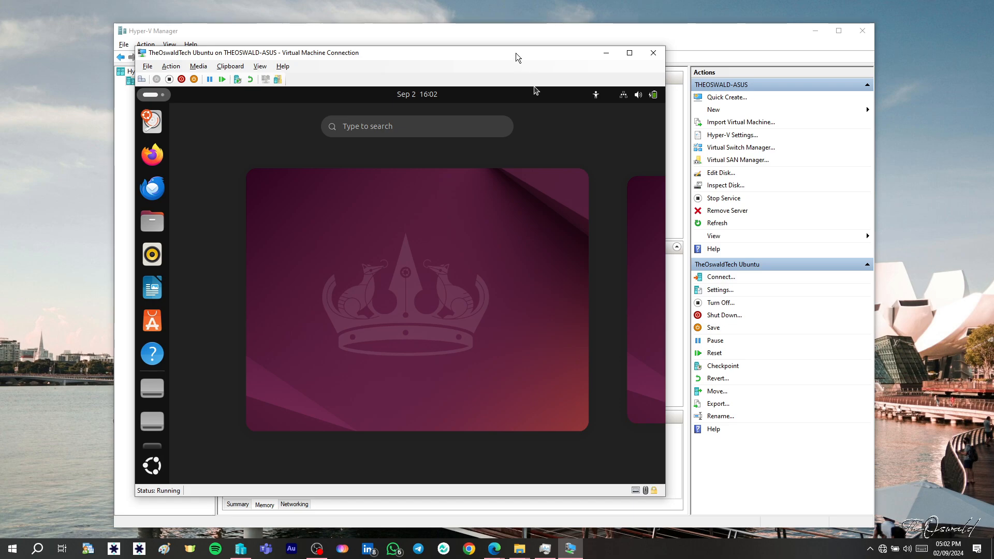
left_click_drag(515, 53, 588, 67)
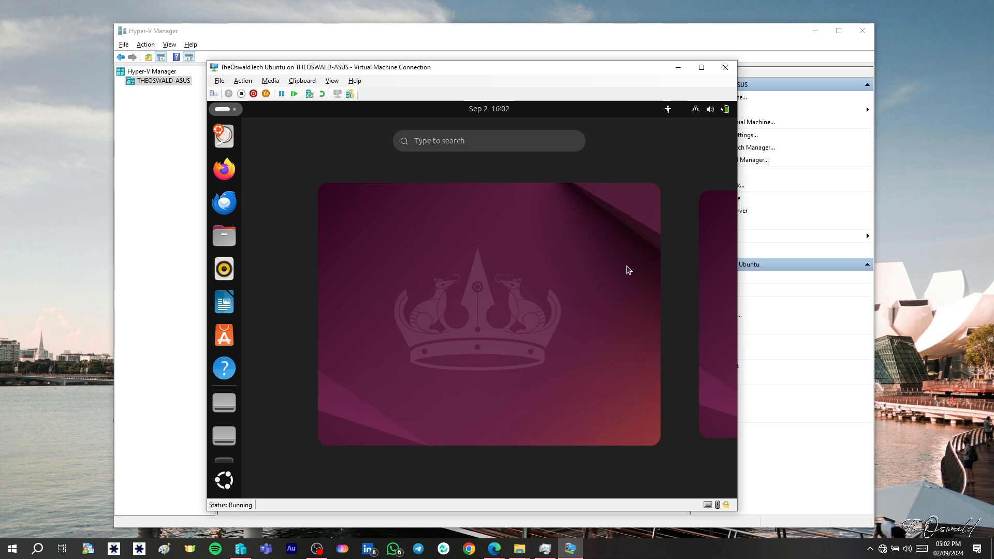
scroll(626, 270, "down", 1)
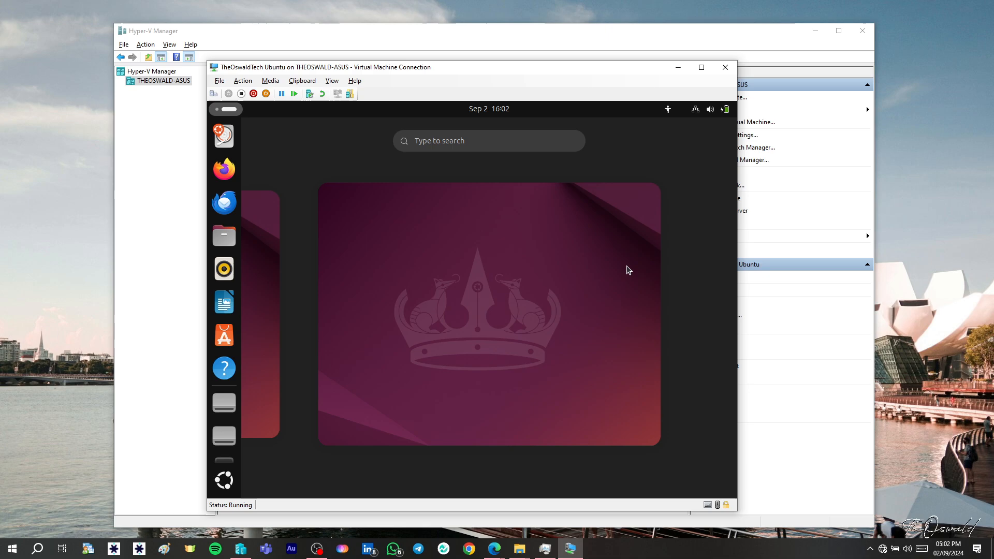